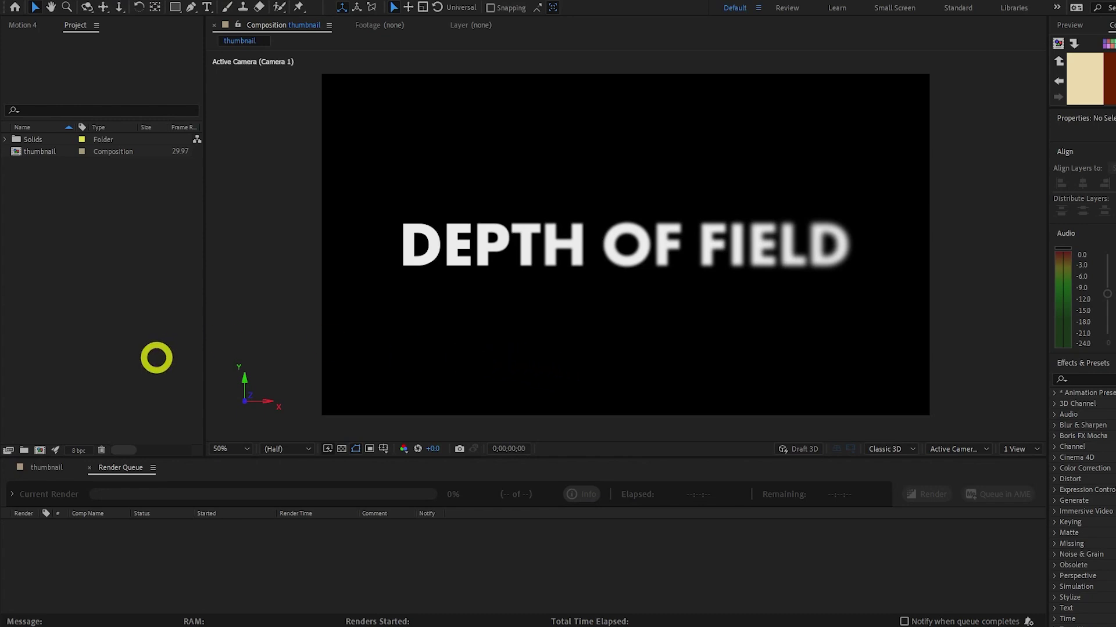
Step: Create a composition named DOF and type 'DEPTH' / 'OF FIELD' on two lines of text
click(40, 451)
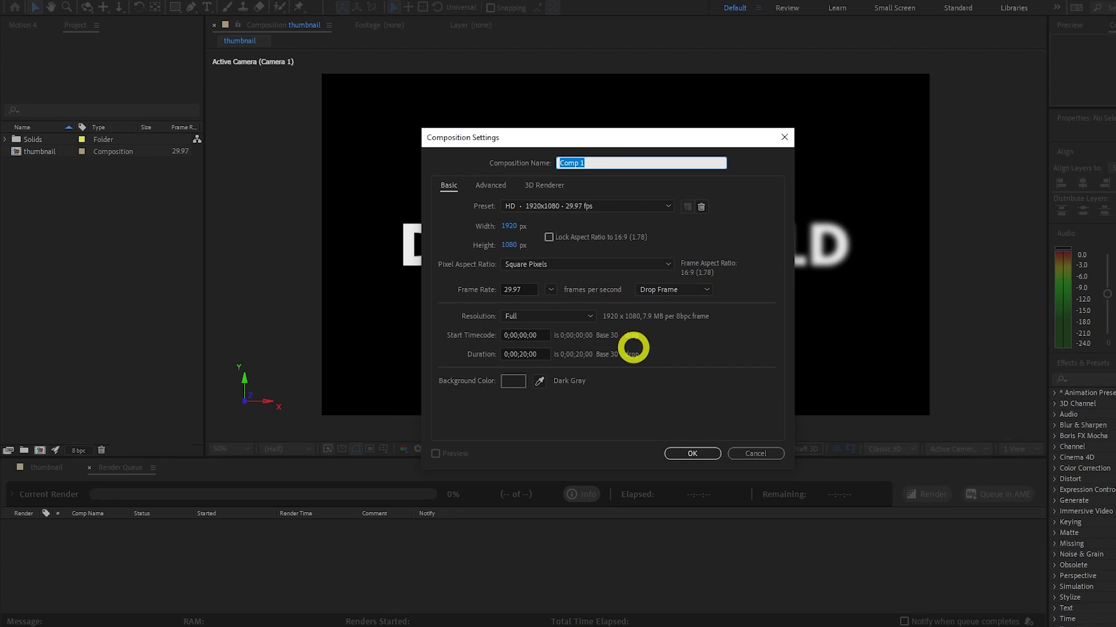
click(685, 454)
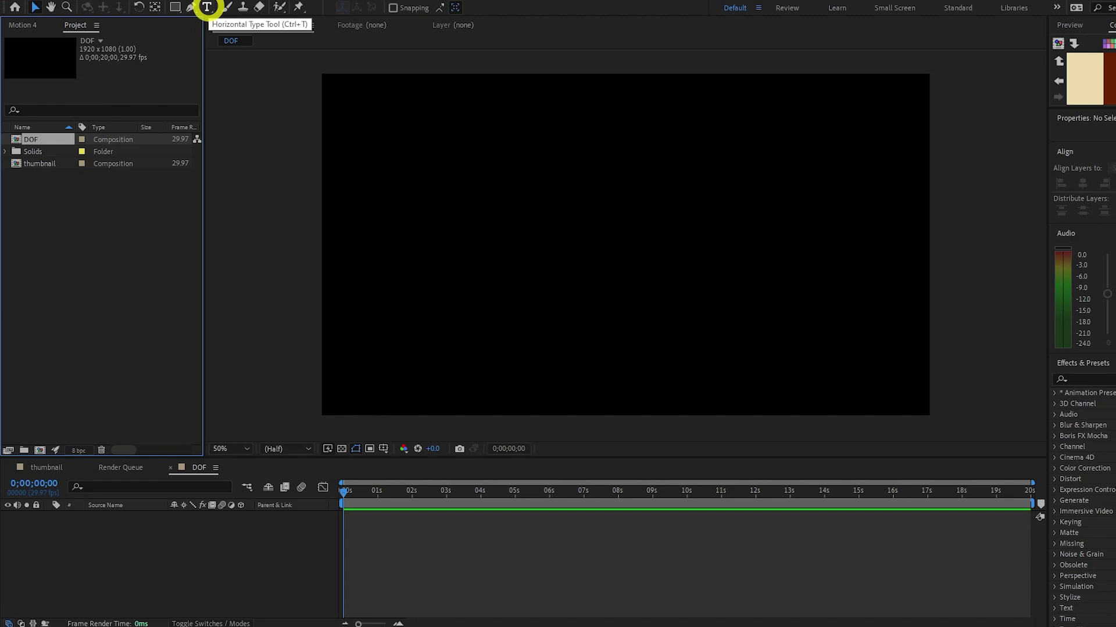
click(207, 7)
click(464, 263)
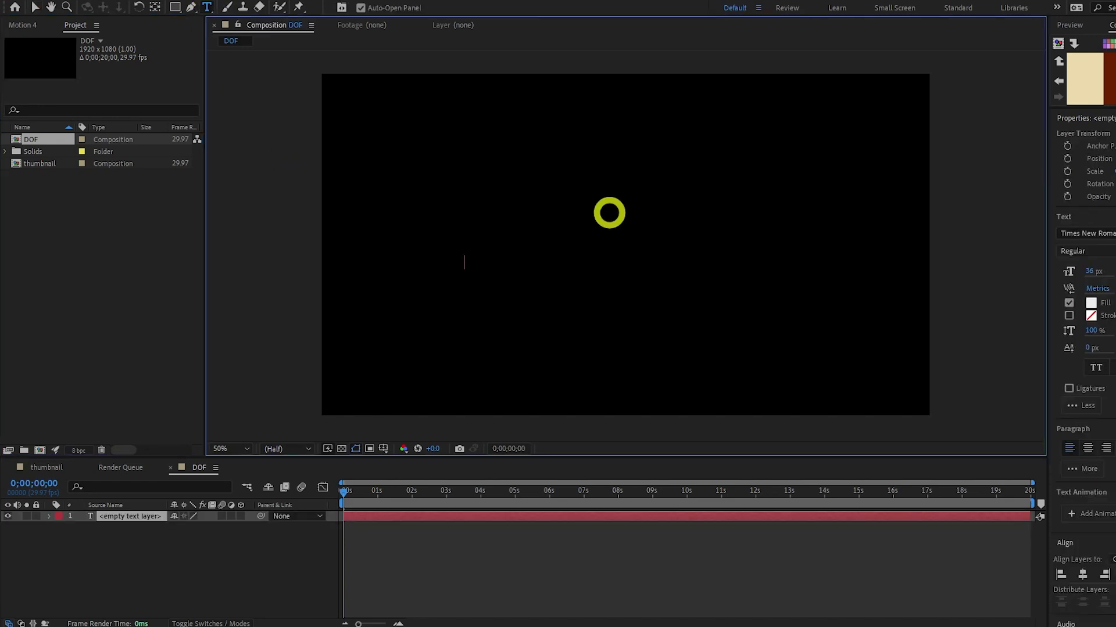
text(DEPTH)
key(shift+Return)
text(OF FIELD)
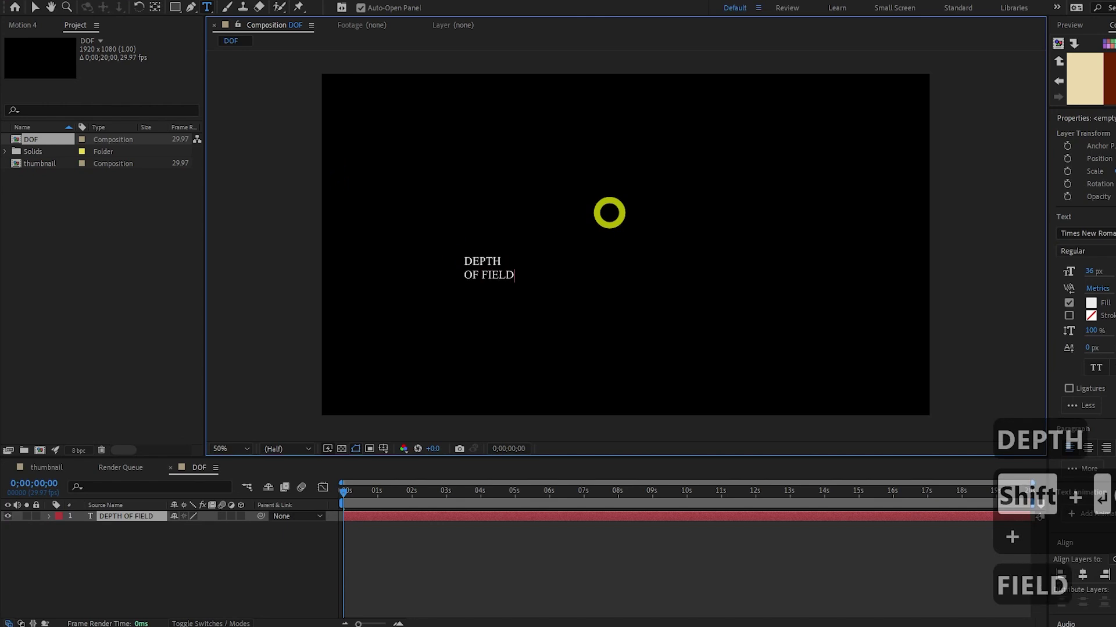
Step: Scale the text layer to 456% and set its font to Inter Black
click(34, 6)
key(s)
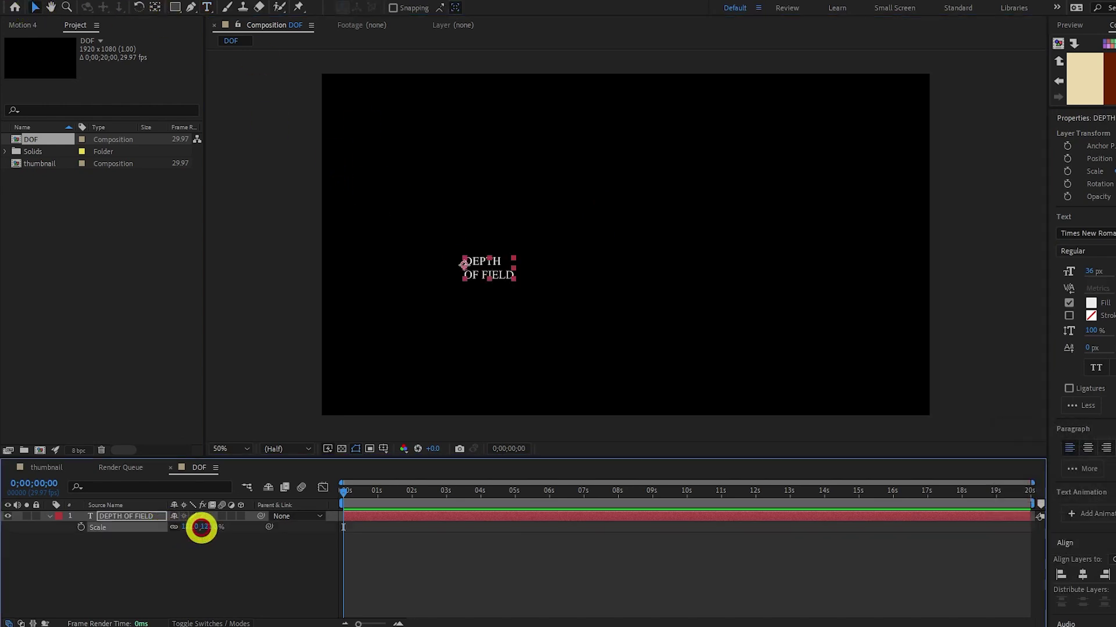
drag(200, 527, 314, 525)
click(1104, 233)
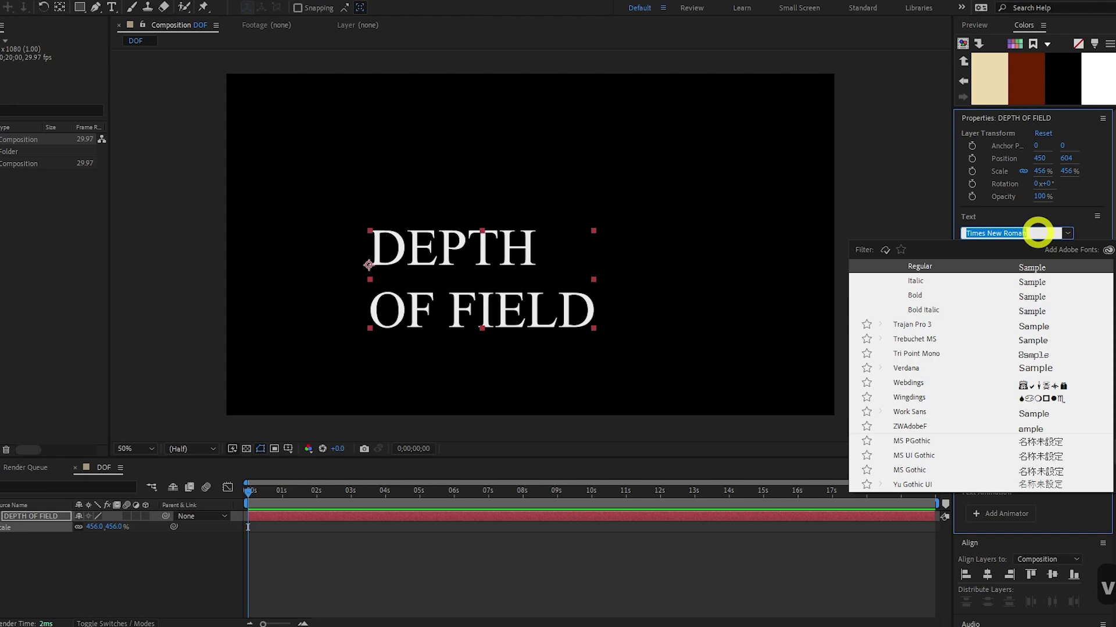
text(intert)
key(BackSpace)
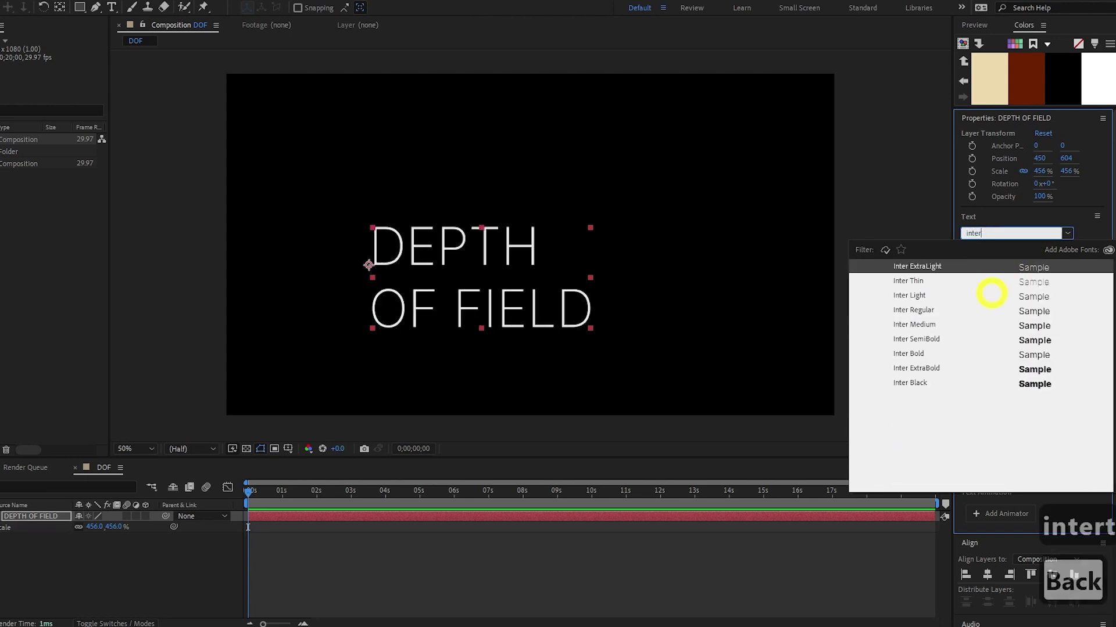
click(935, 386)
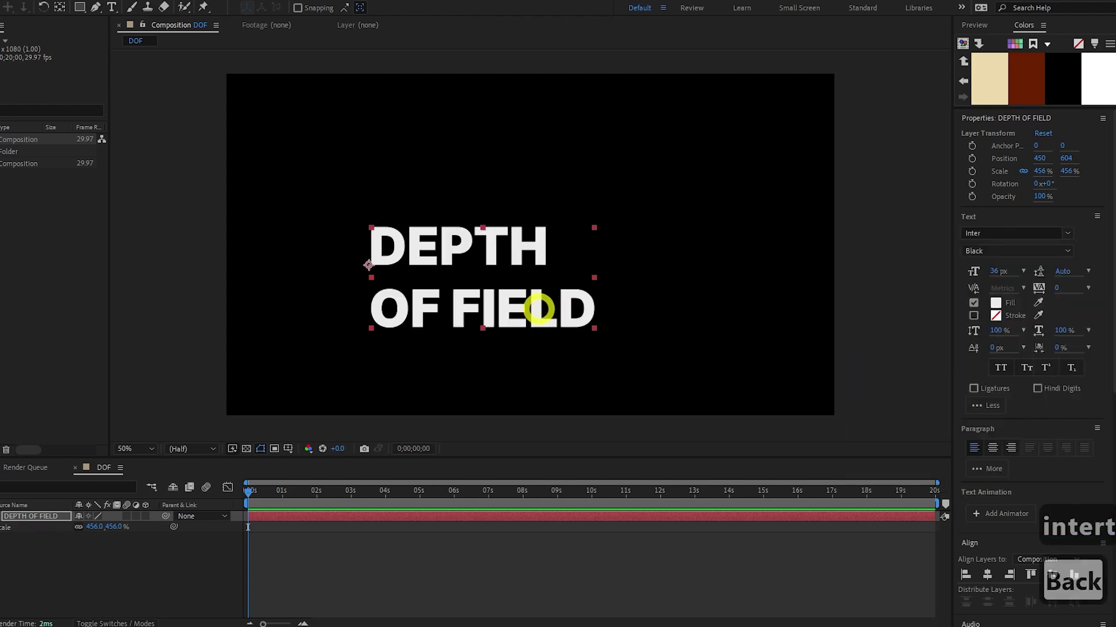
Step: Move the text up-left, then duplicate it, right-align the copy and shift it right
drag(539, 308, 628, 292)
key(ctrl+d)
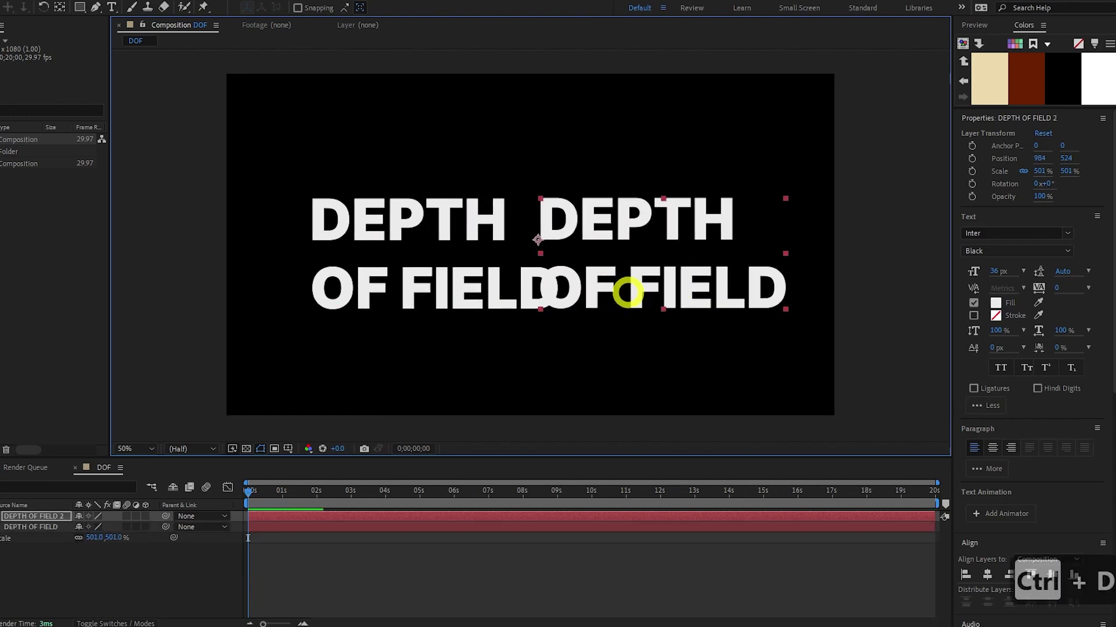
click(1011, 447)
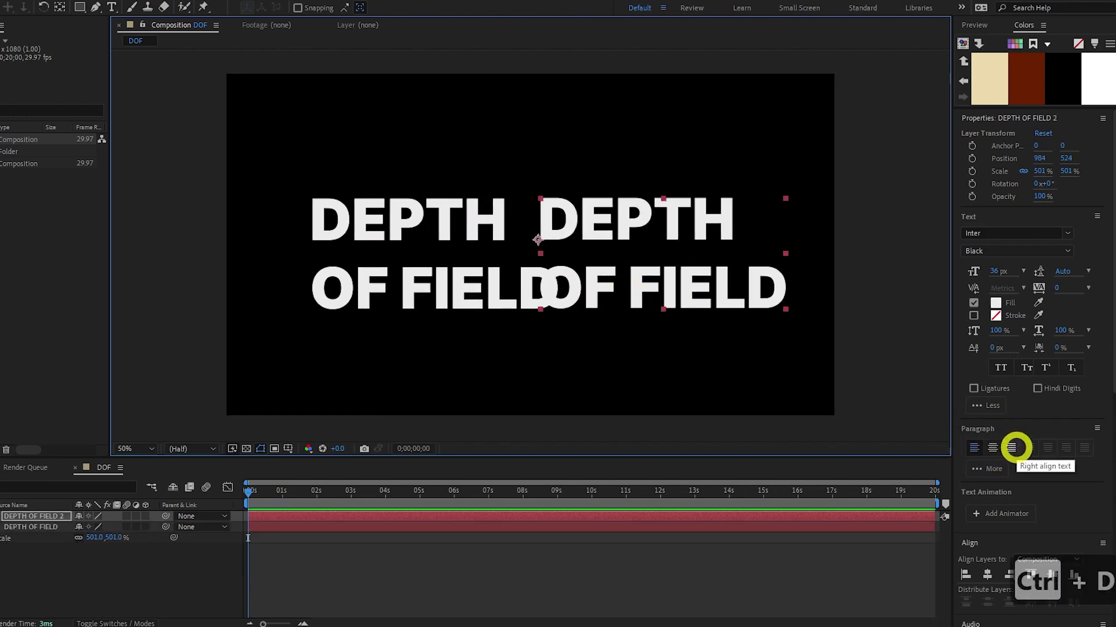
click(1011, 447)
drag(593, 304, 759, 294)
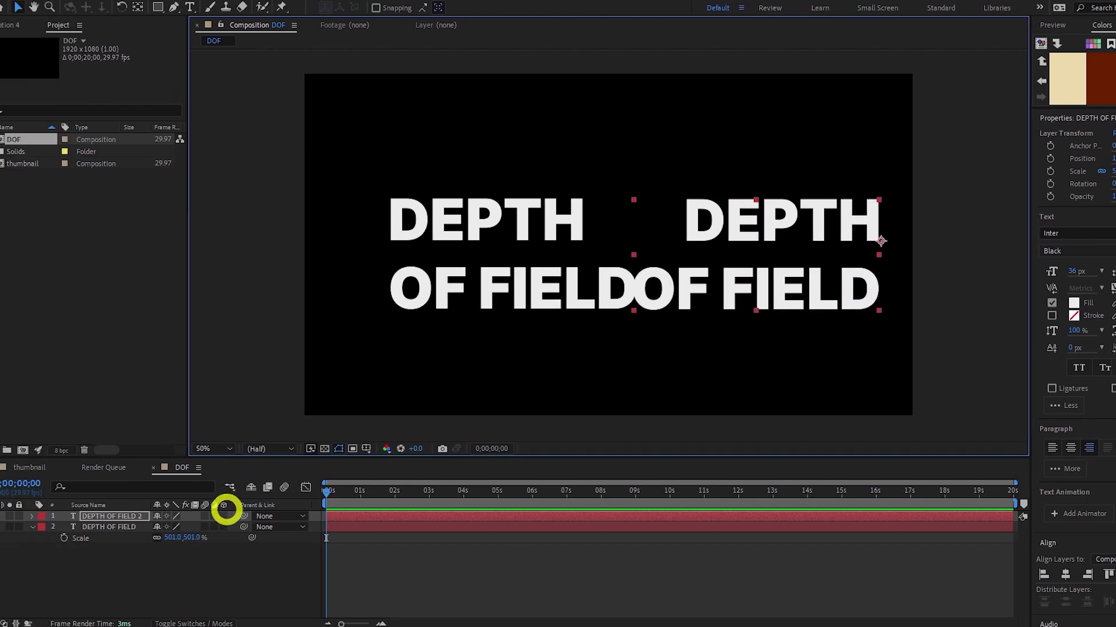
Step: Turn on the 3D Layer switch for both DEPTH OF FIELD text layers
shift+click(123, 529)
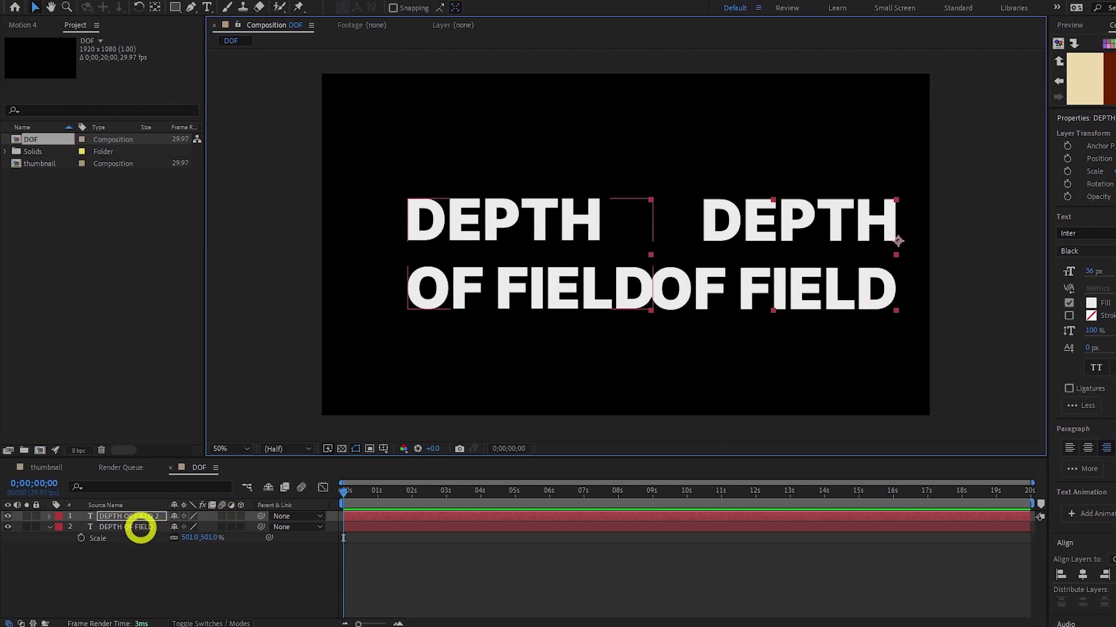
shift+click(141, 529)
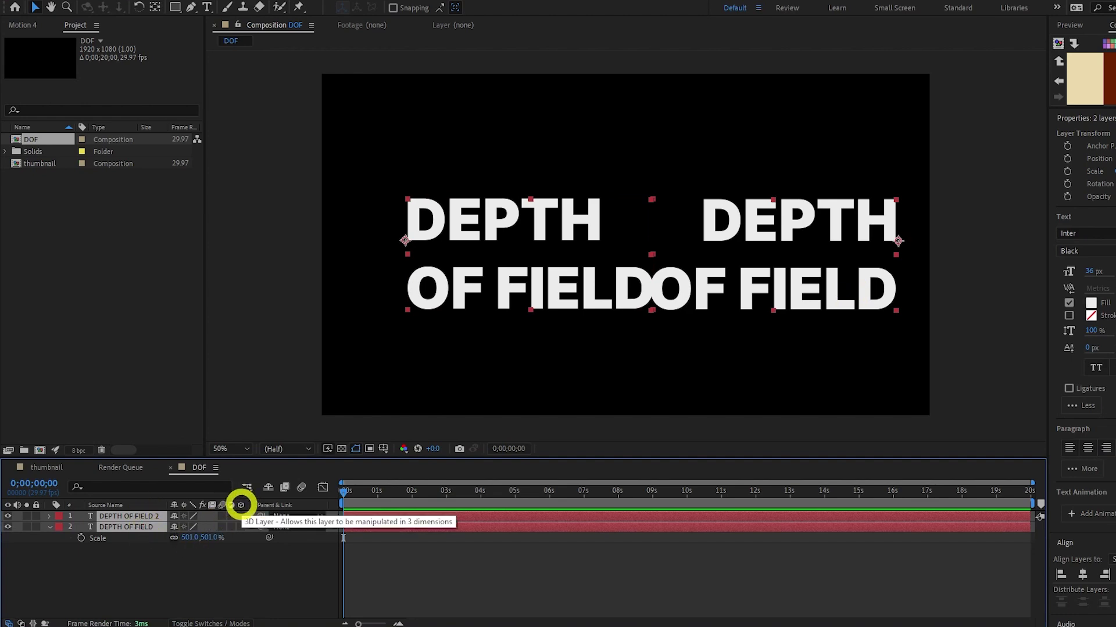
click(240, 516)
click(247, 609)
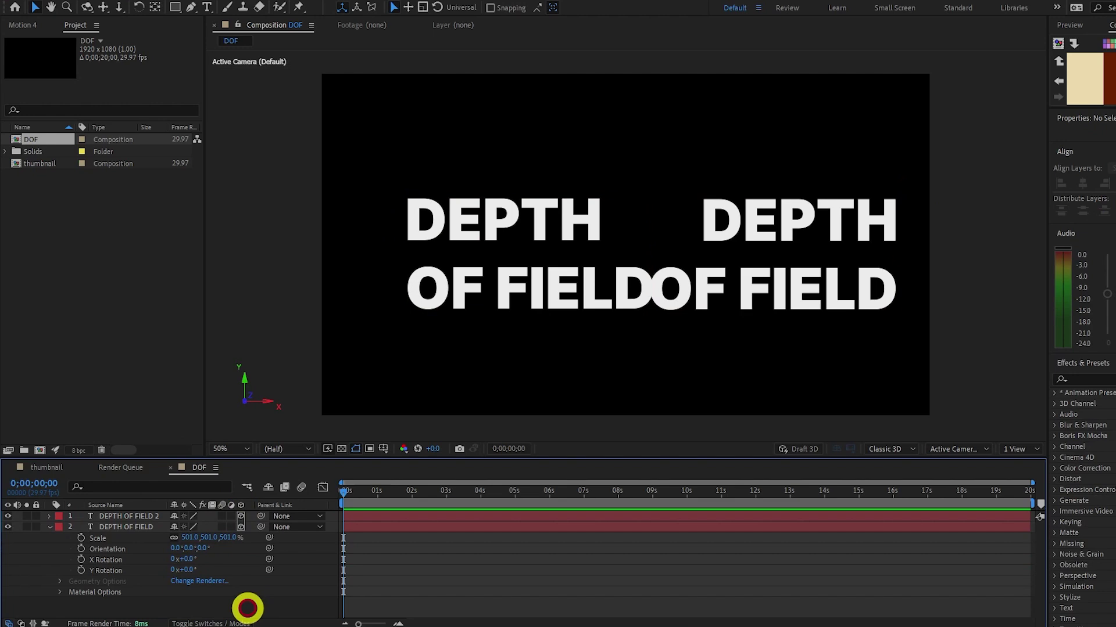
Step: Set the DEPTH OF FIELD 2 copy's Position Z to 1791 and nudge it slightly right
click(137, 526)
click(139, 517)
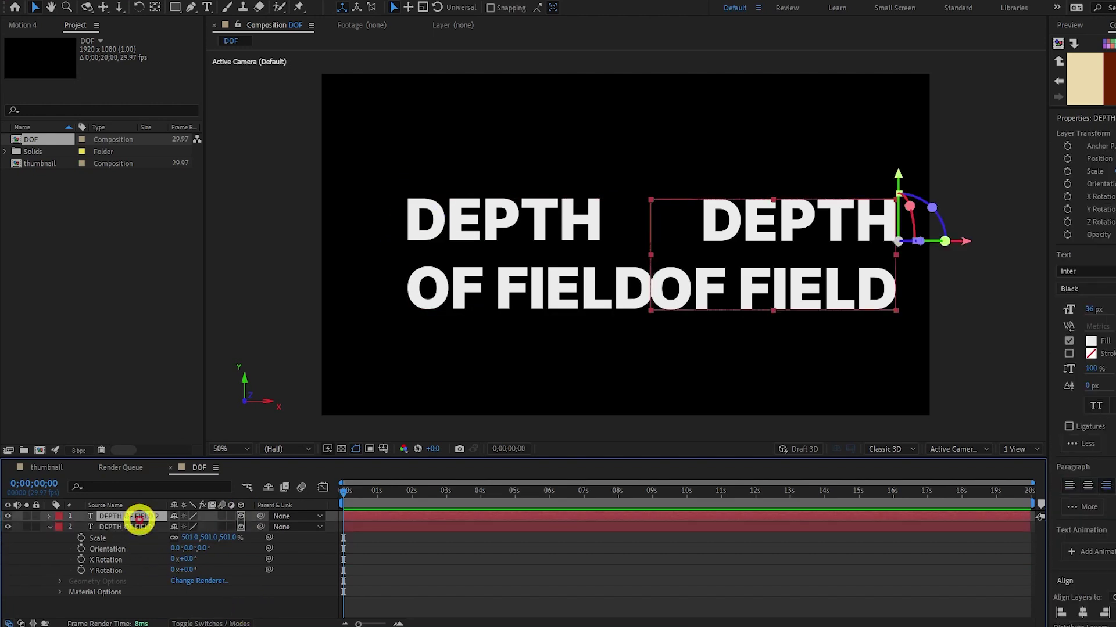
key(p)
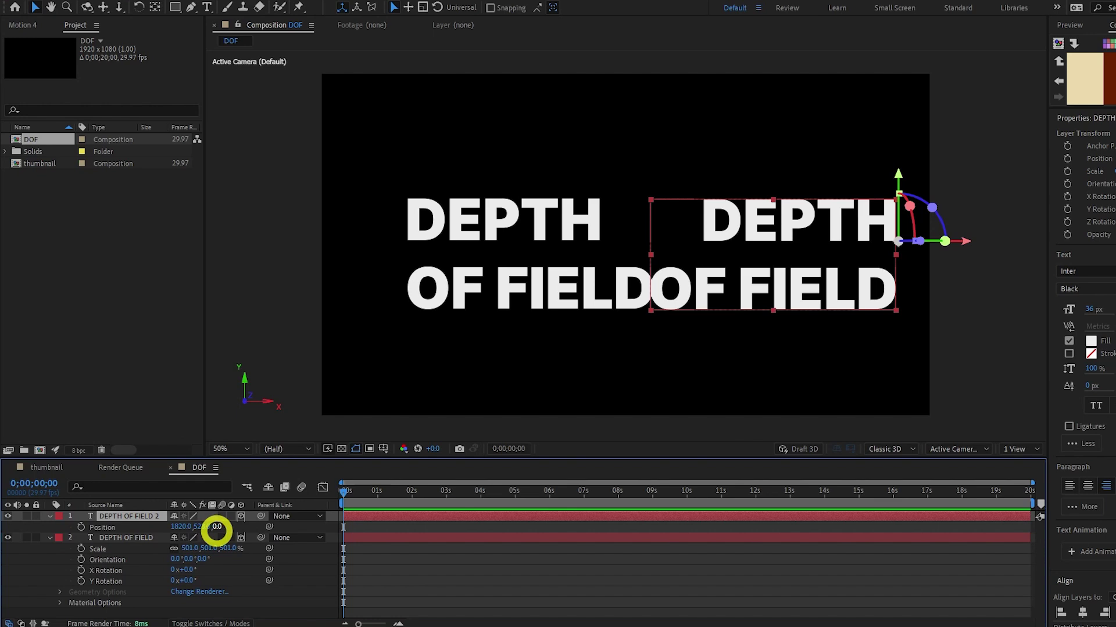
drag(217, 527, 1115, 543)
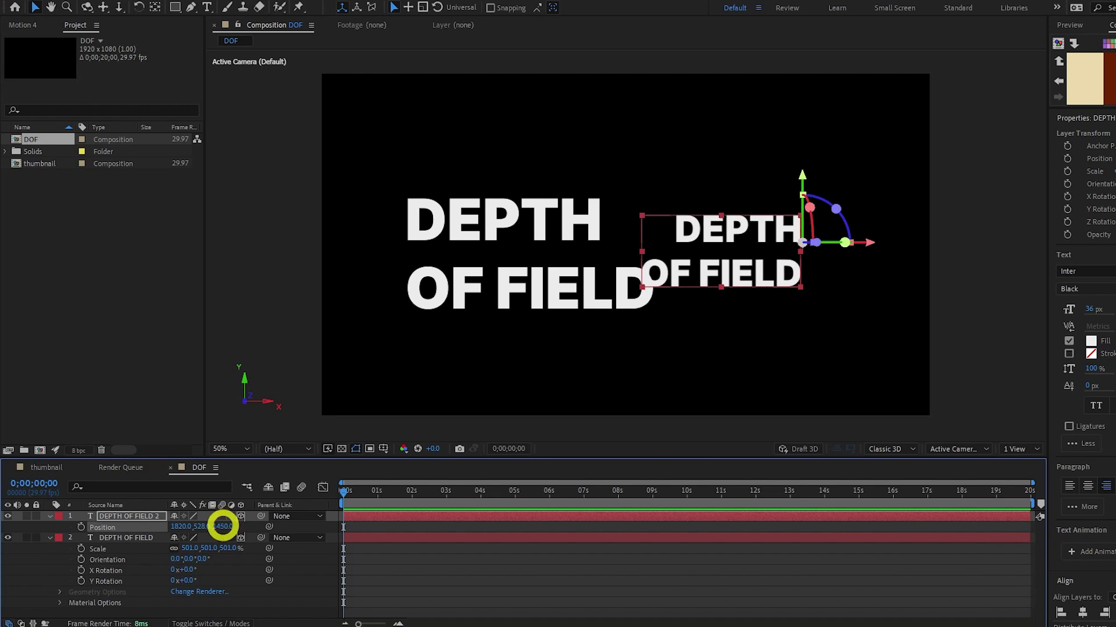
text(1791)
click(423, 583)
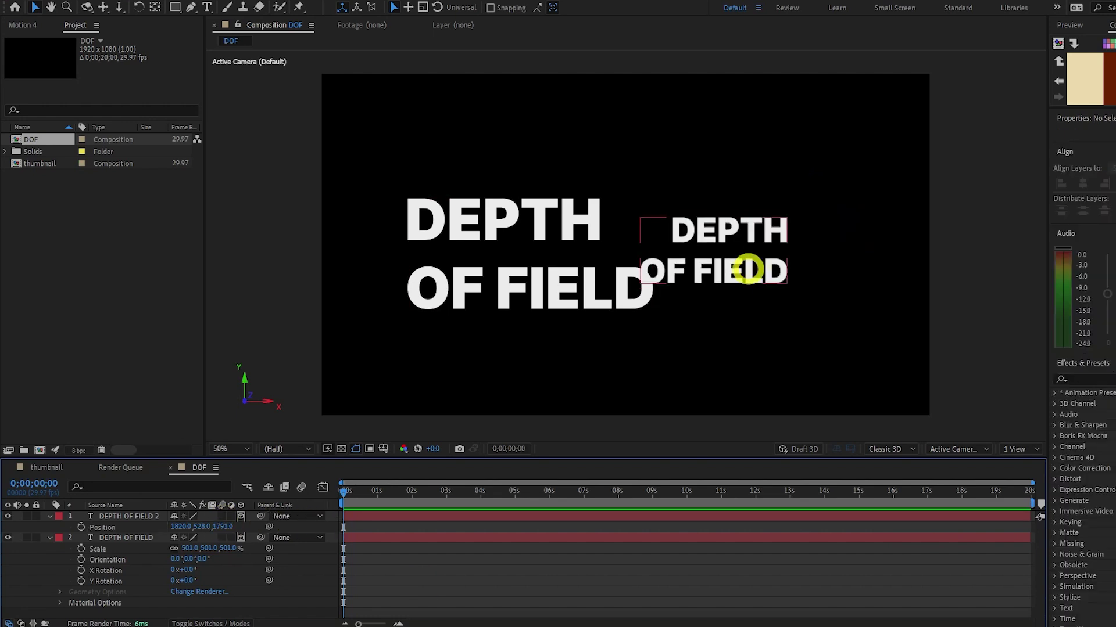
drag(746, 270, 765, 273)
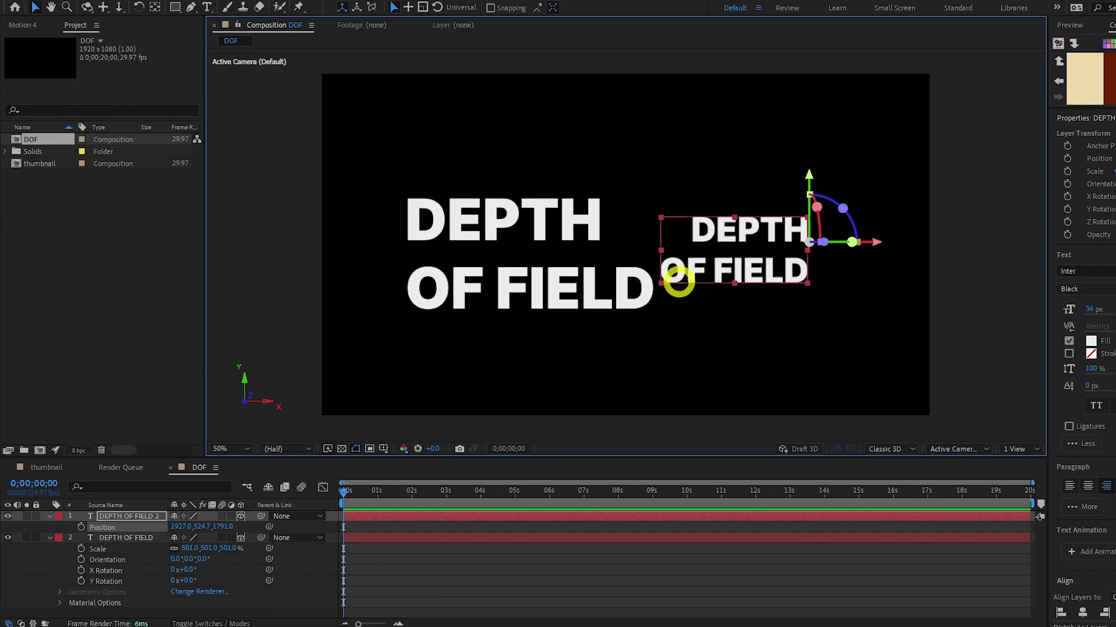
Step: Add a new camera using the 50mm preset with Enable Depth of Field checked
click(478, 596)
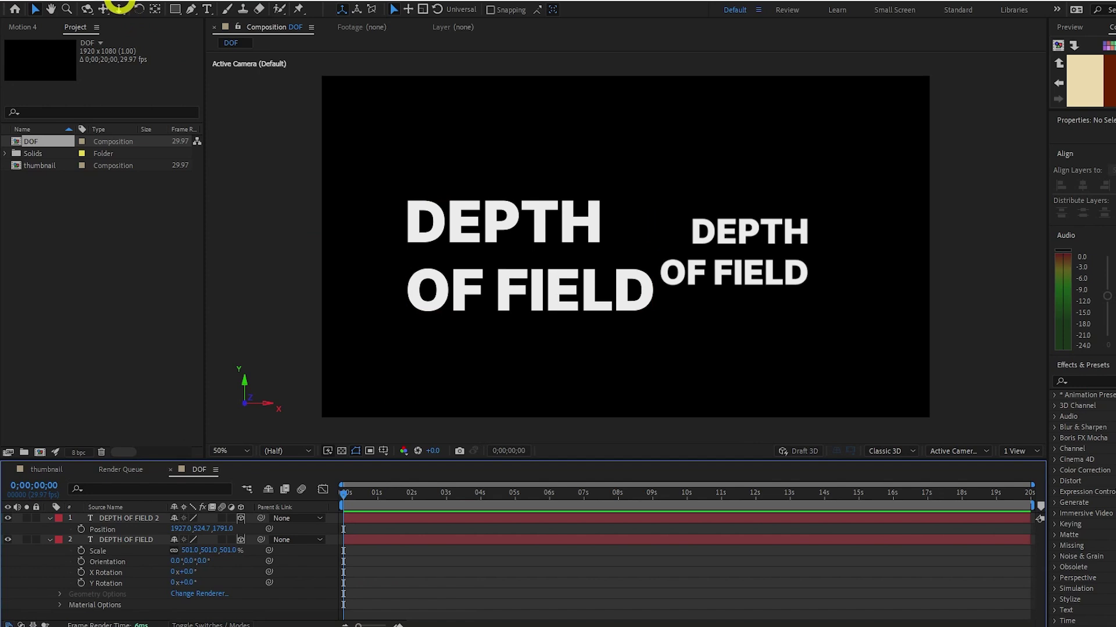
click(107, 21)
mouse_move(124, 36)
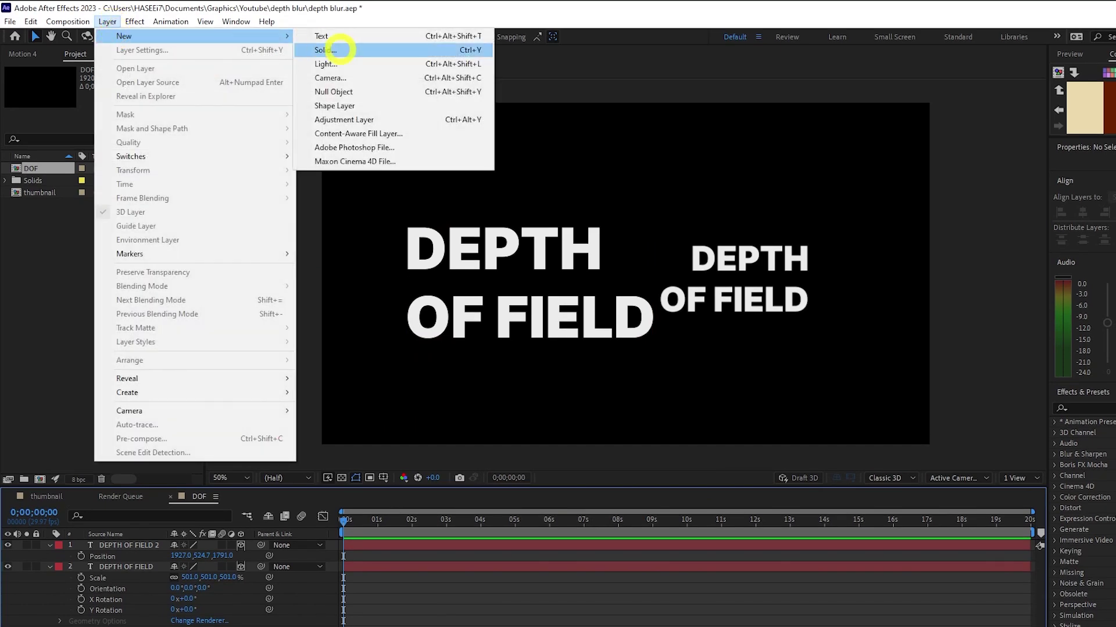
click(349, 78)
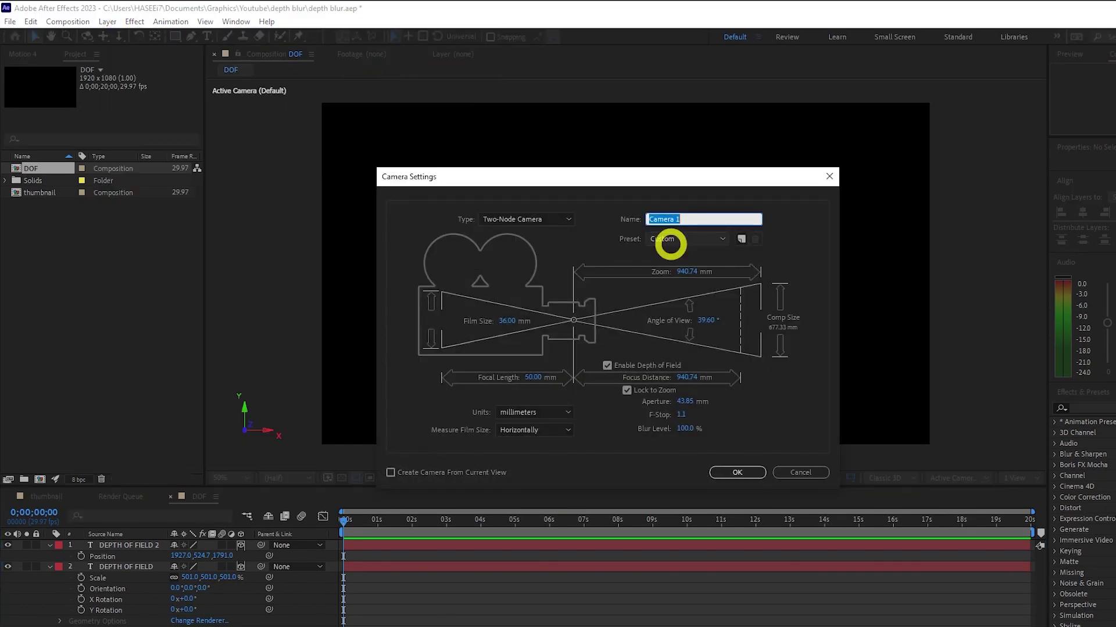
click(670, 241)
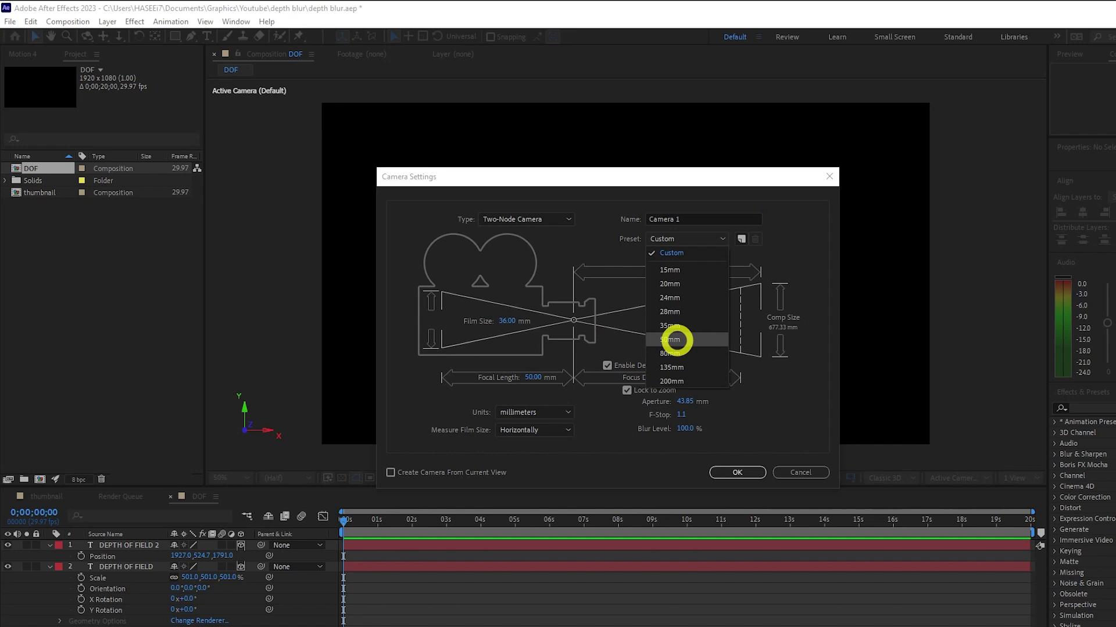
click(676, 340)
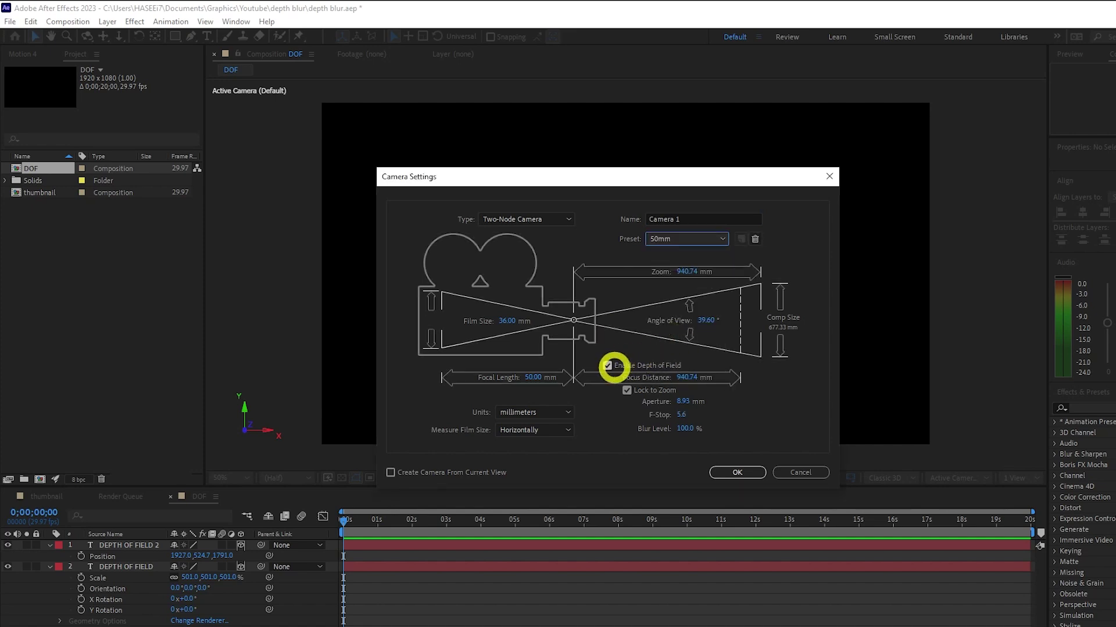
click(607, 366)
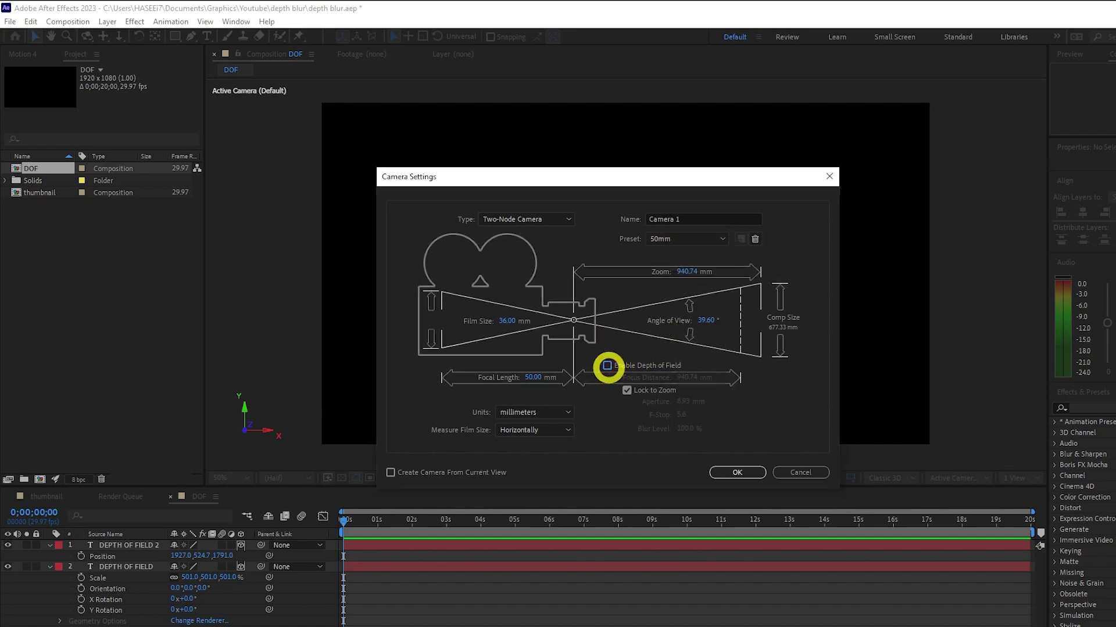
click(607, 366)
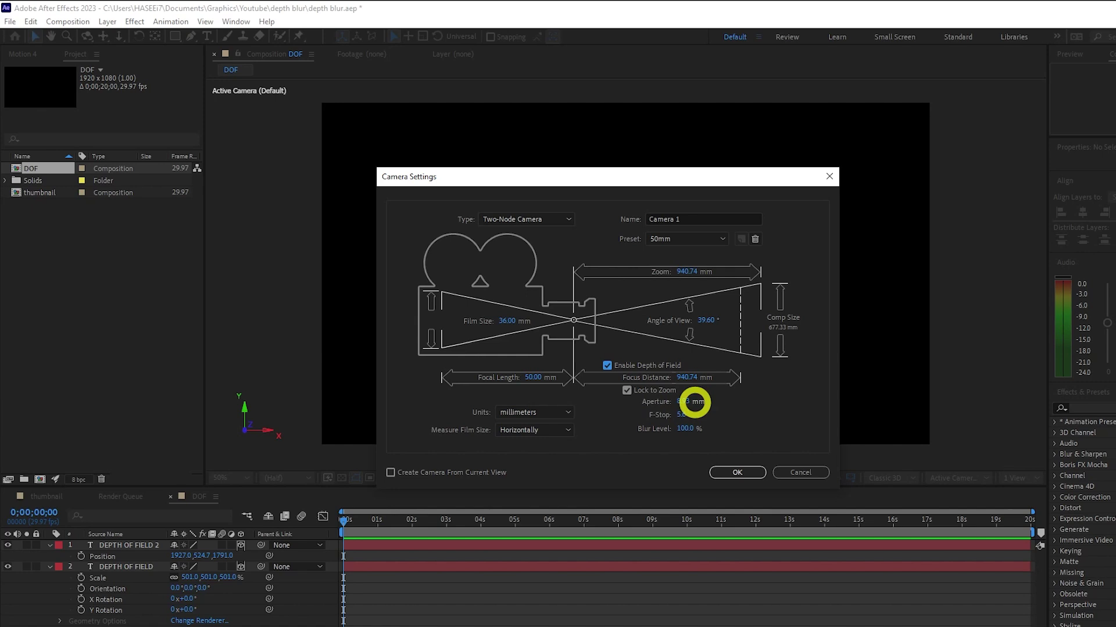
click(733, 471)
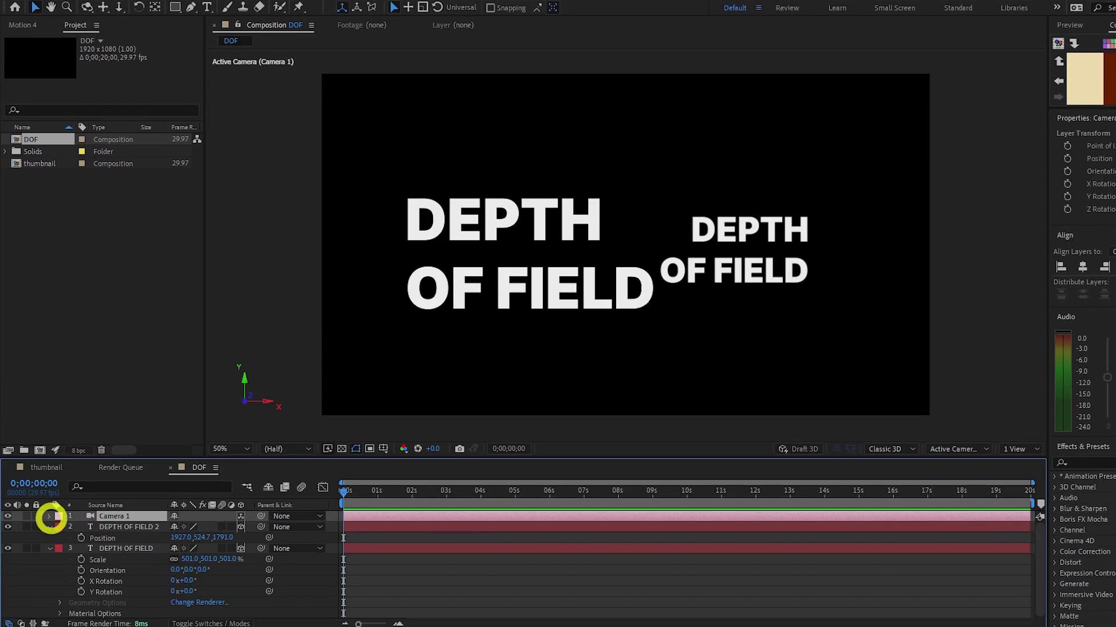
Step: Expand Camera 1's Camera Options and scrub Aperture up to 530.3 pixels
click(50, 517)
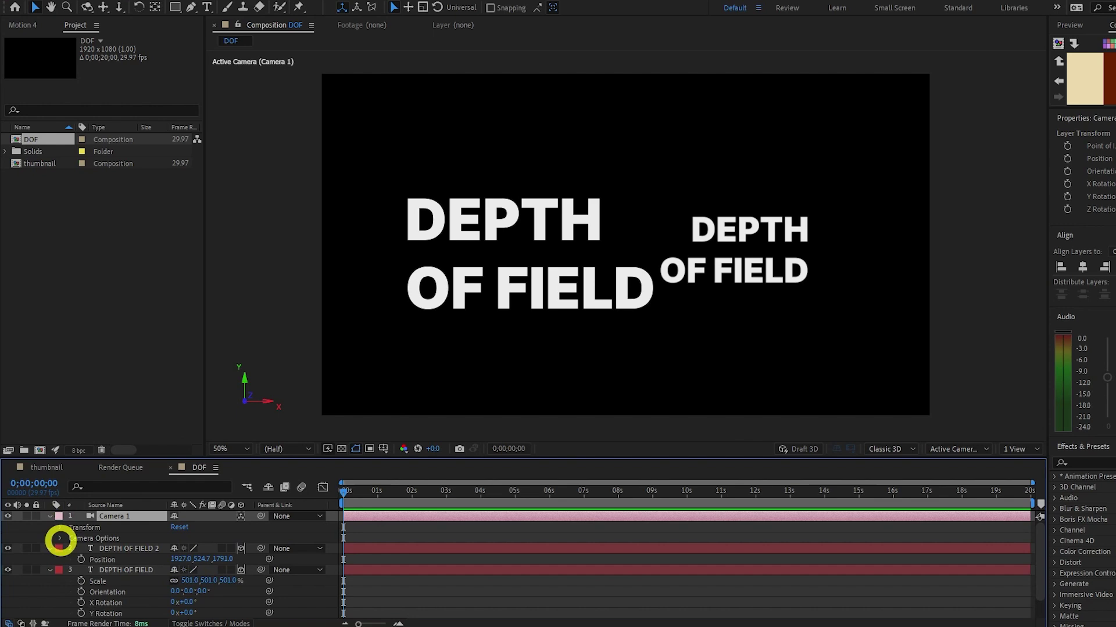
click(60, 538)
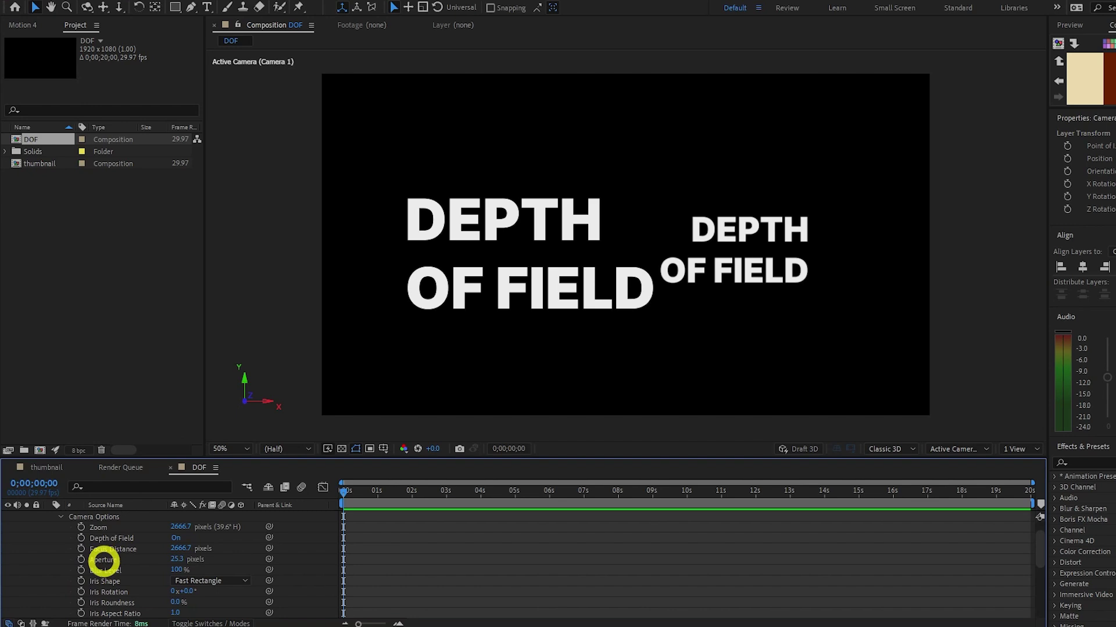
scroll(175, 552, down, 1)
click(234, 551)
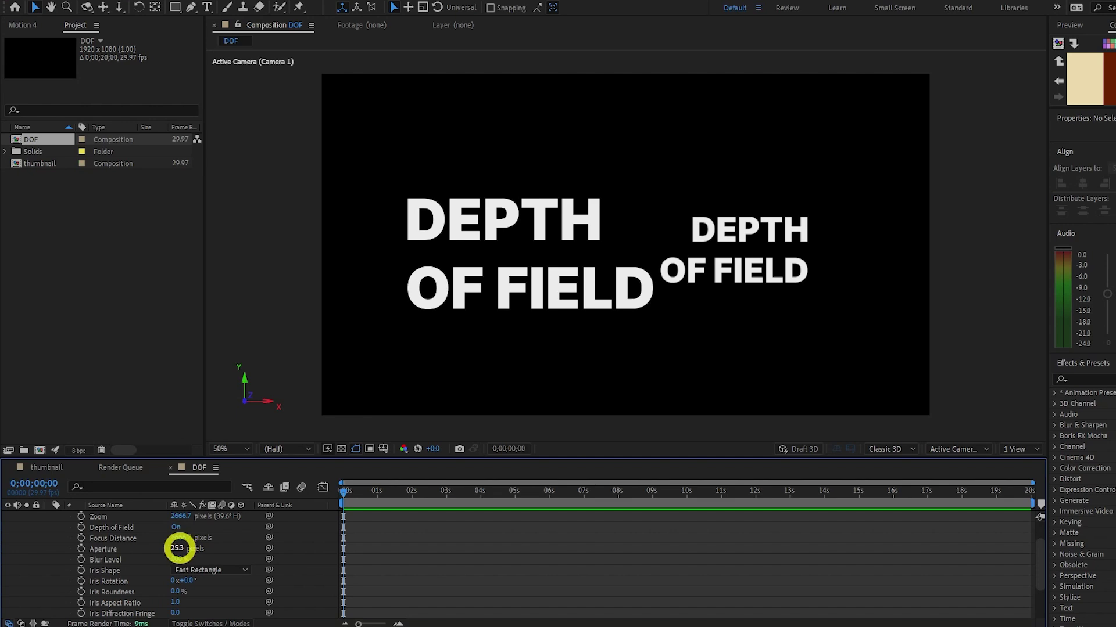
drag(178, 548, 504, 553)
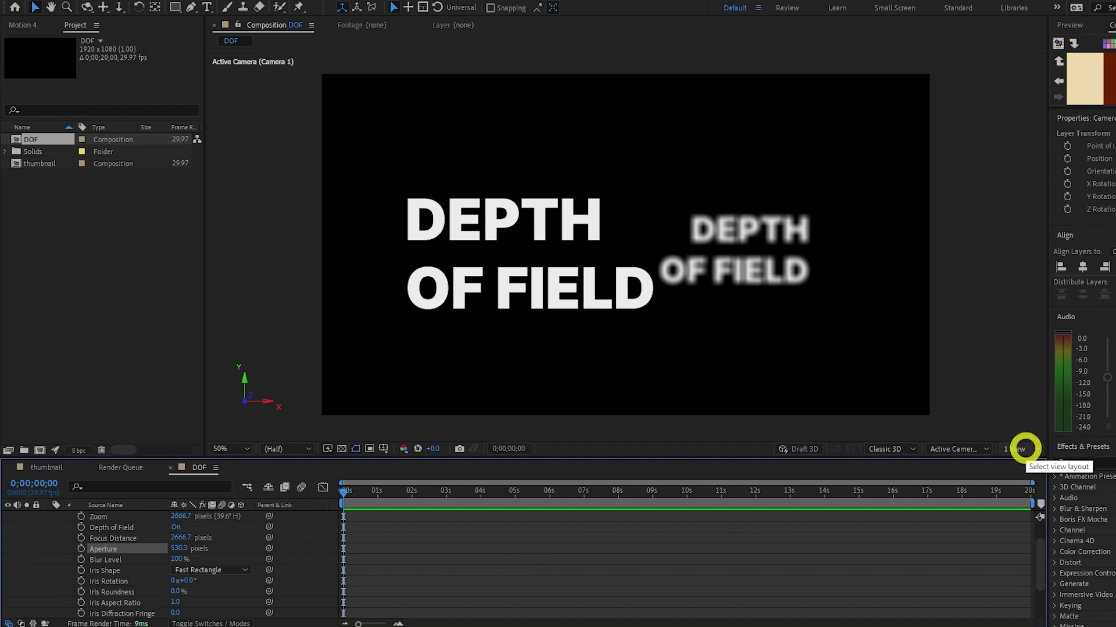
Step: Switch to a 2 Views layout with the left view set to Top, framing the camera cone
click(1024, 449)
click(1027, 478)
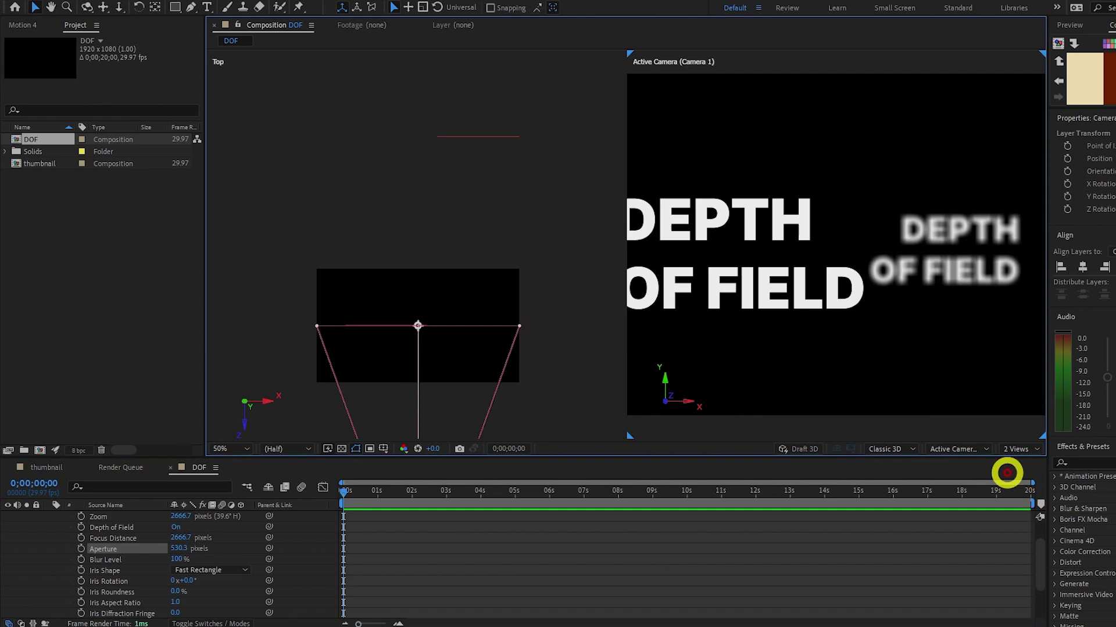
drag(547, 397, 506, 264)
click(531, 306)
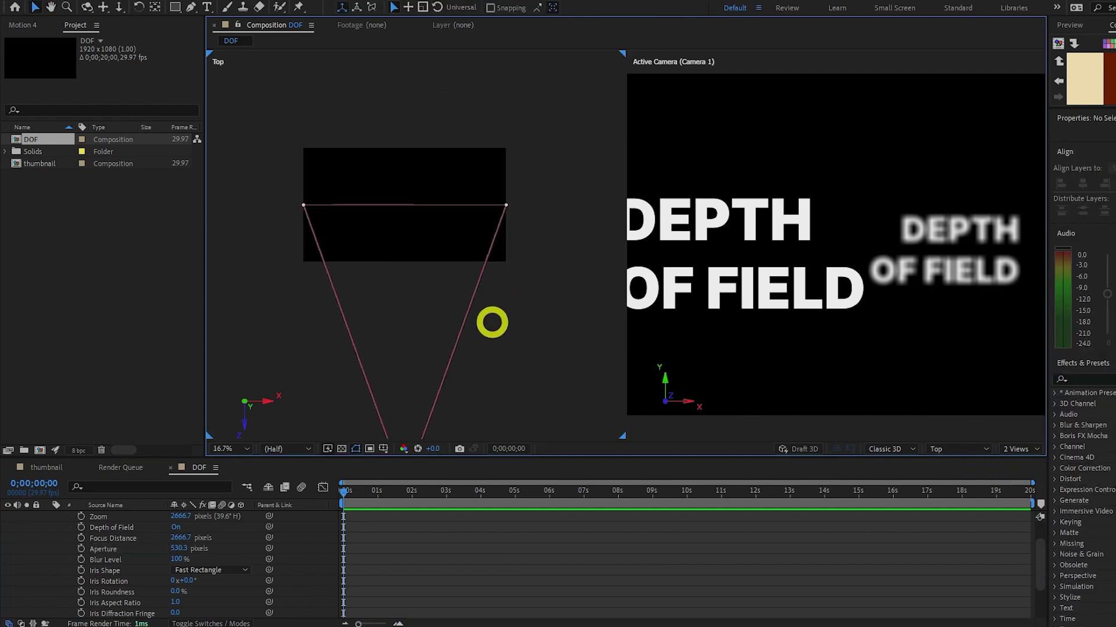
click(941, 448)
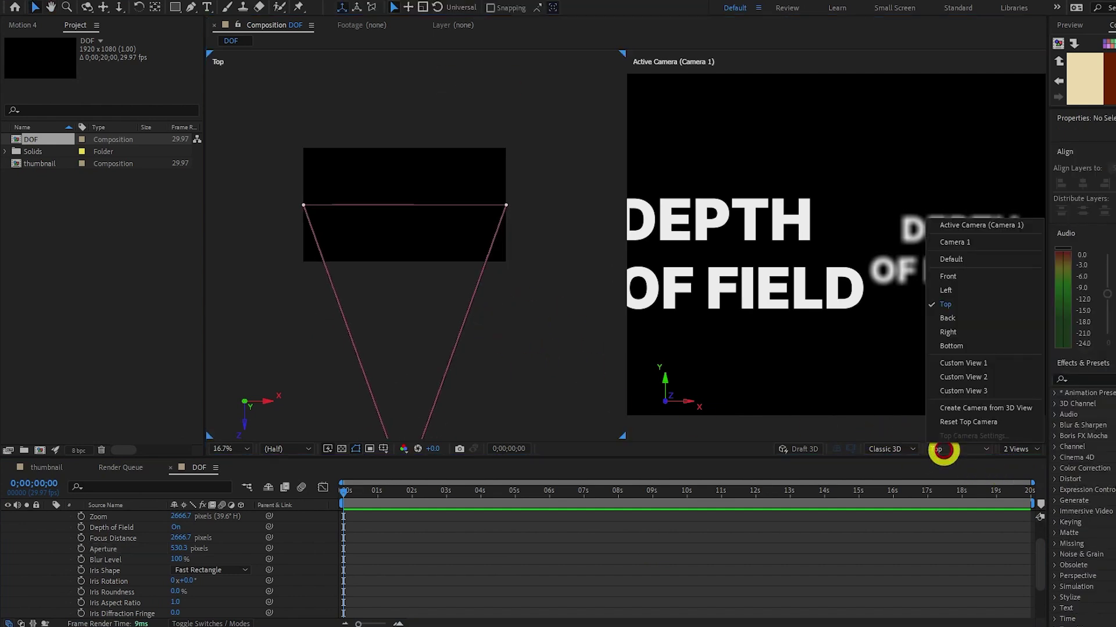
click(973, 309)
scroll(488, 266, down, 4)
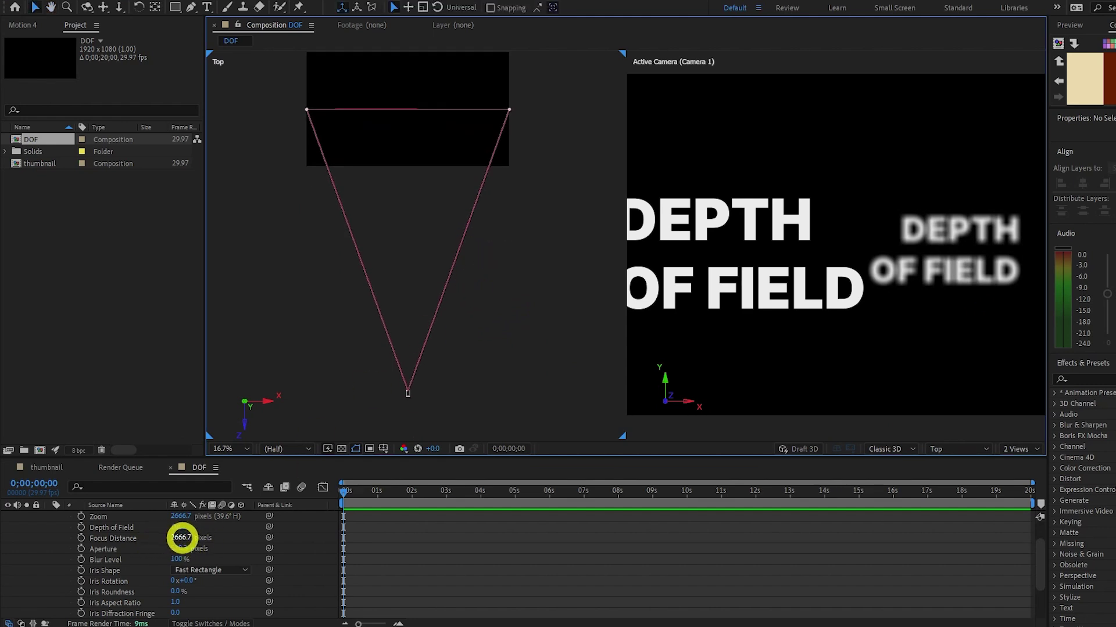
Step: Scrub Camera 1's Focus Distance through 2020.7, 2747.7 and 3432.7 up to 4466.7
drag(182, 538, 20, 548)
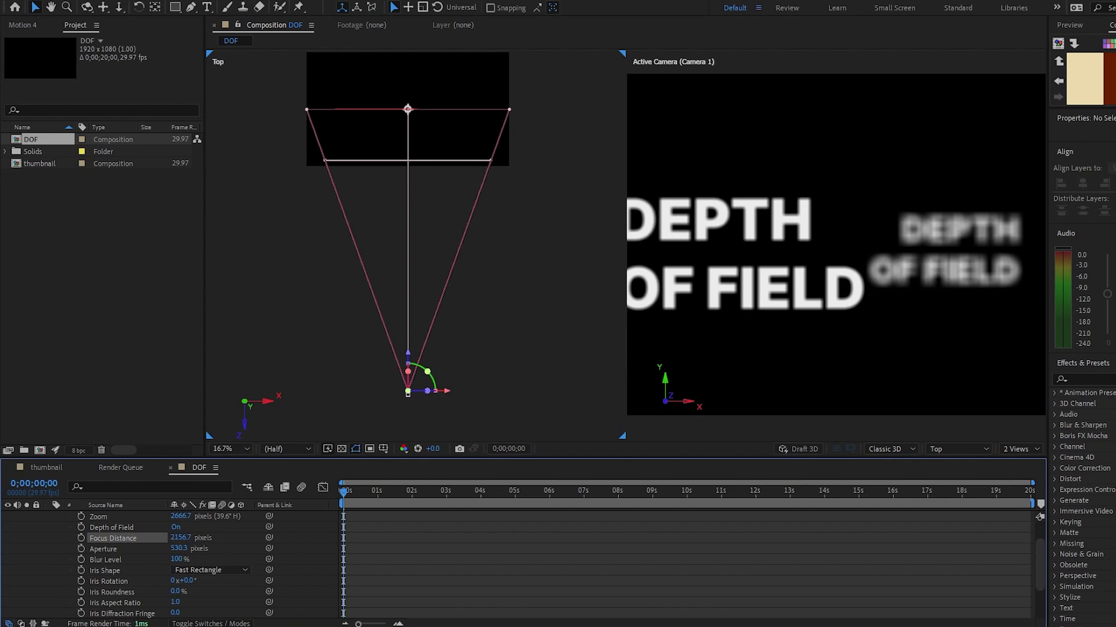
click(182, 538)
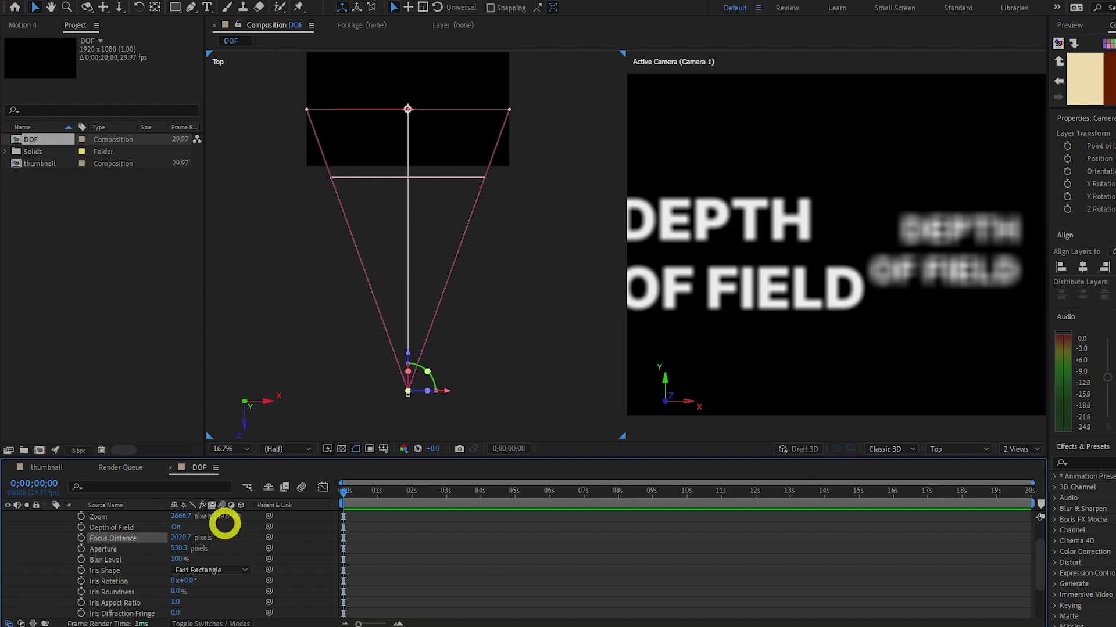
drag(181, 538, 866, 526)
click(181, 538)
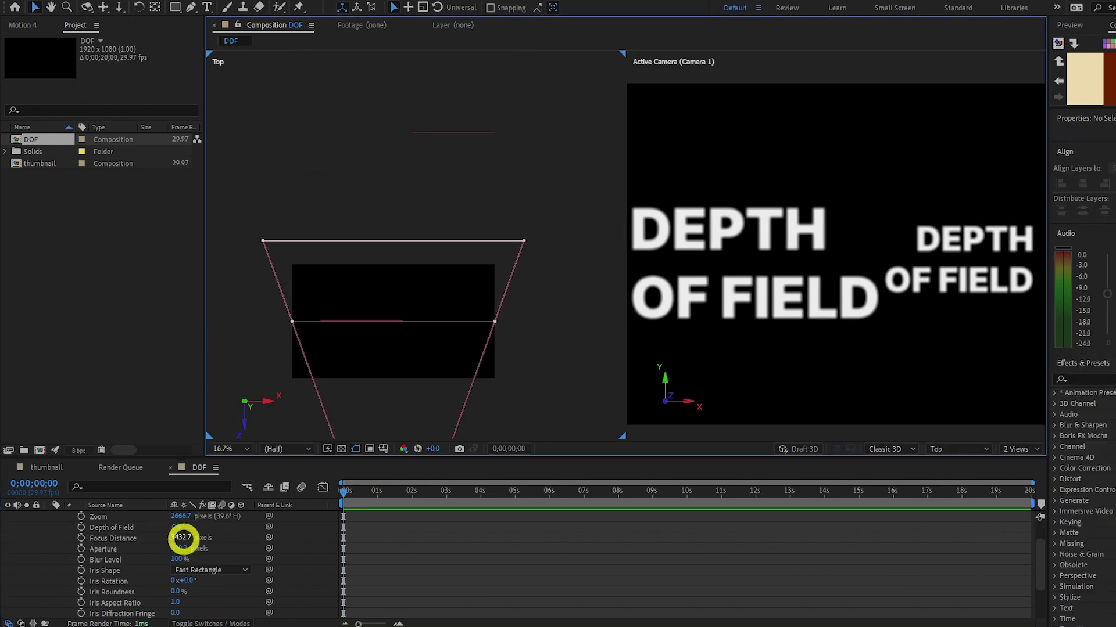
key(Return)
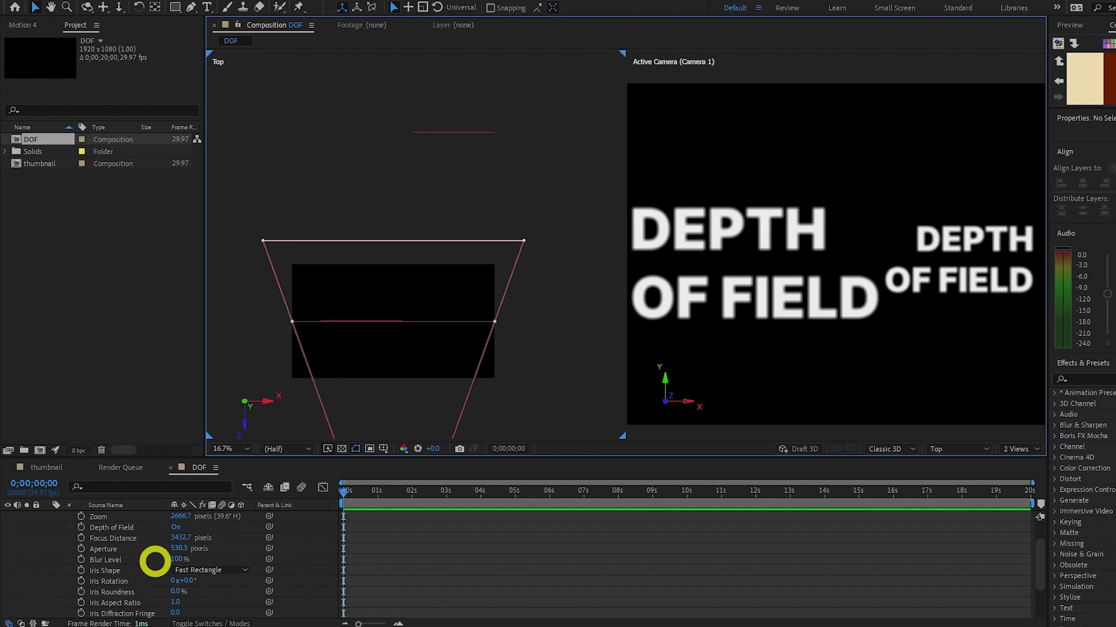
drag(177, 538, 790, 494)
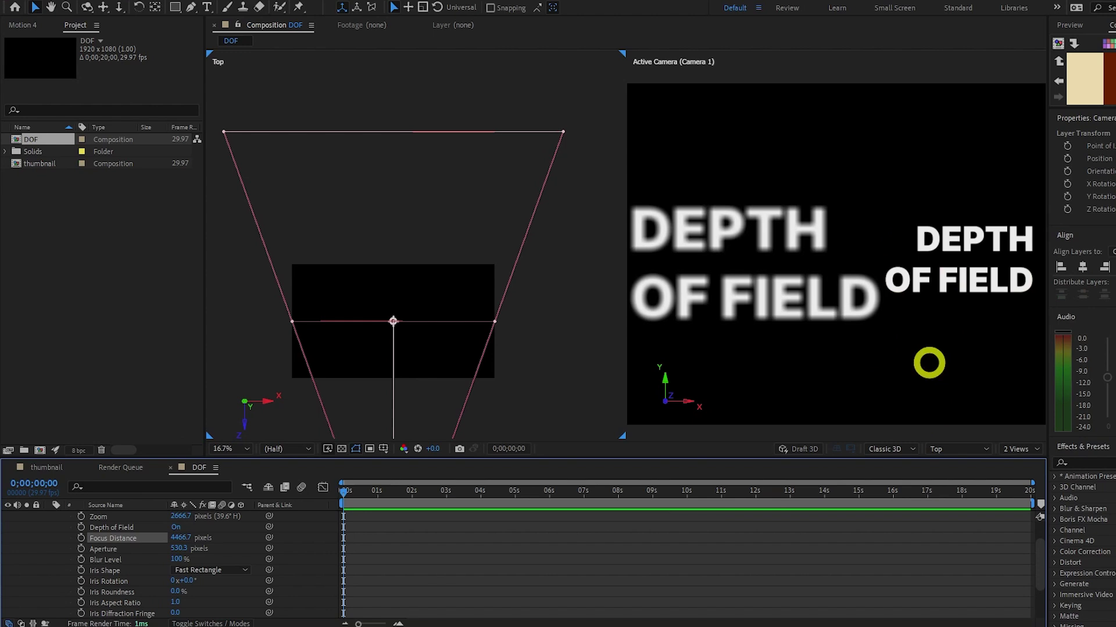
Step: Reframe the camera view and check the blurred near text layer
drag(929, 361, 832, 355)
click(929, 273)
drag(832, 260, 919, 356)
click(828, 292)
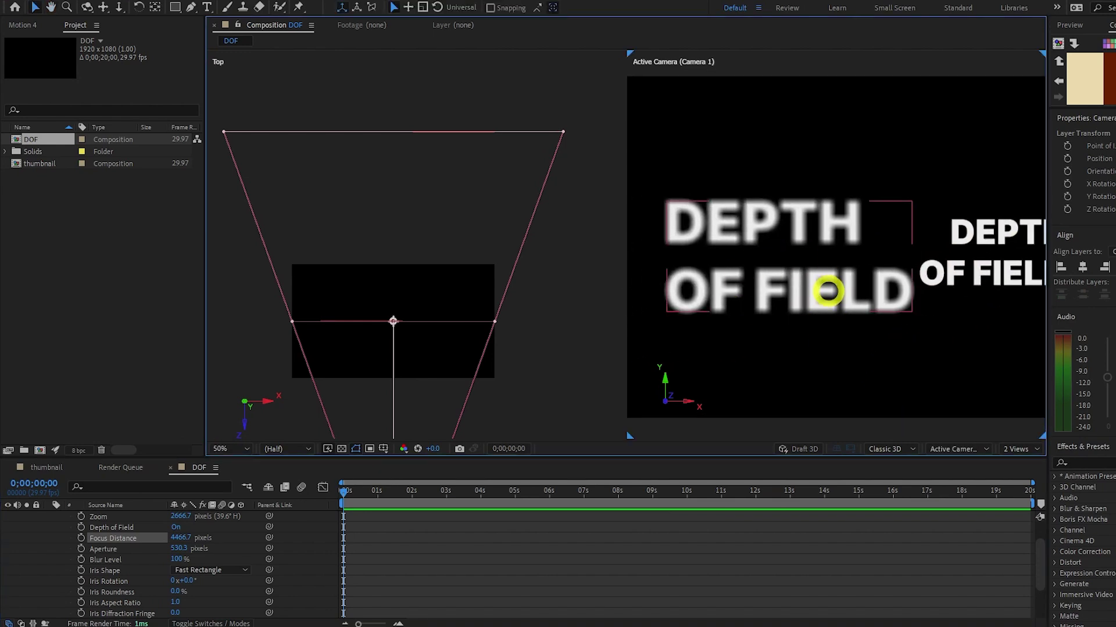
click(689, 388)
Step: Adjust Camera 1's Aperture, settling on 552.3
click(179, 548)
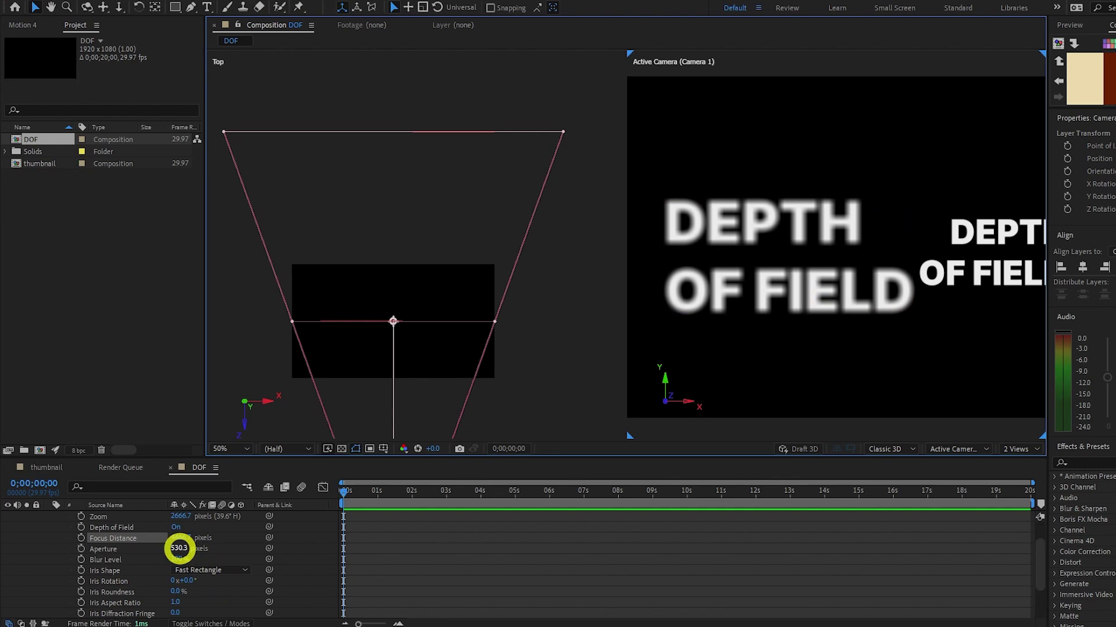
drag(179, 548, 590, 539)
drag(712, 381, 118, 557)
Step: Try higher Blur Level values, then undo back to 100%
click(142, 559)
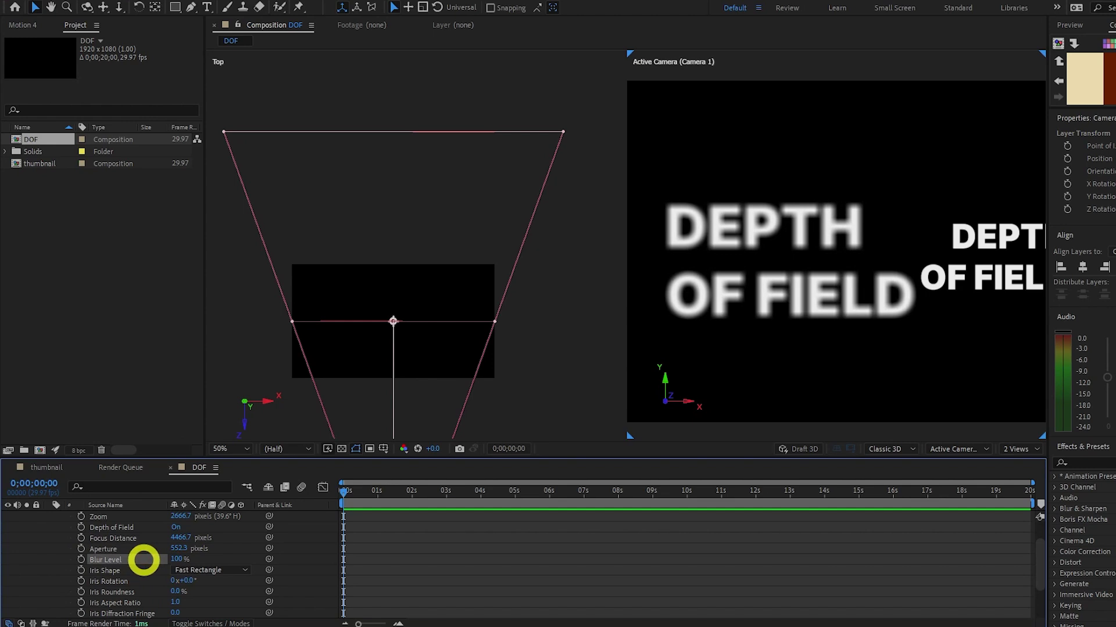
click(178, 559)
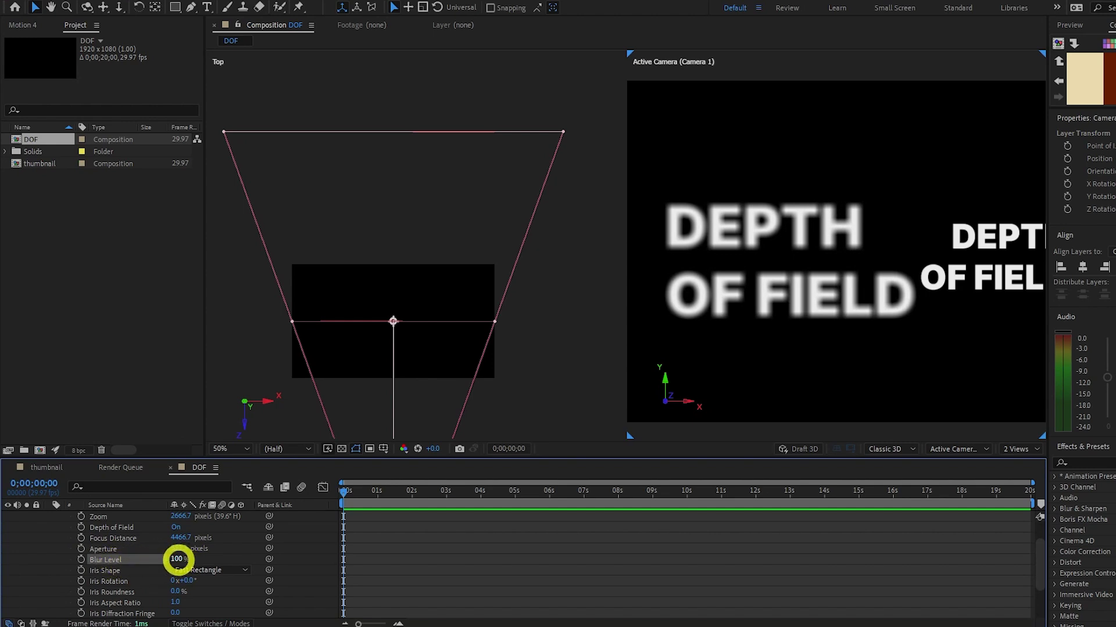
drag(177, 559, 240, 555)
key(ctrl+z)
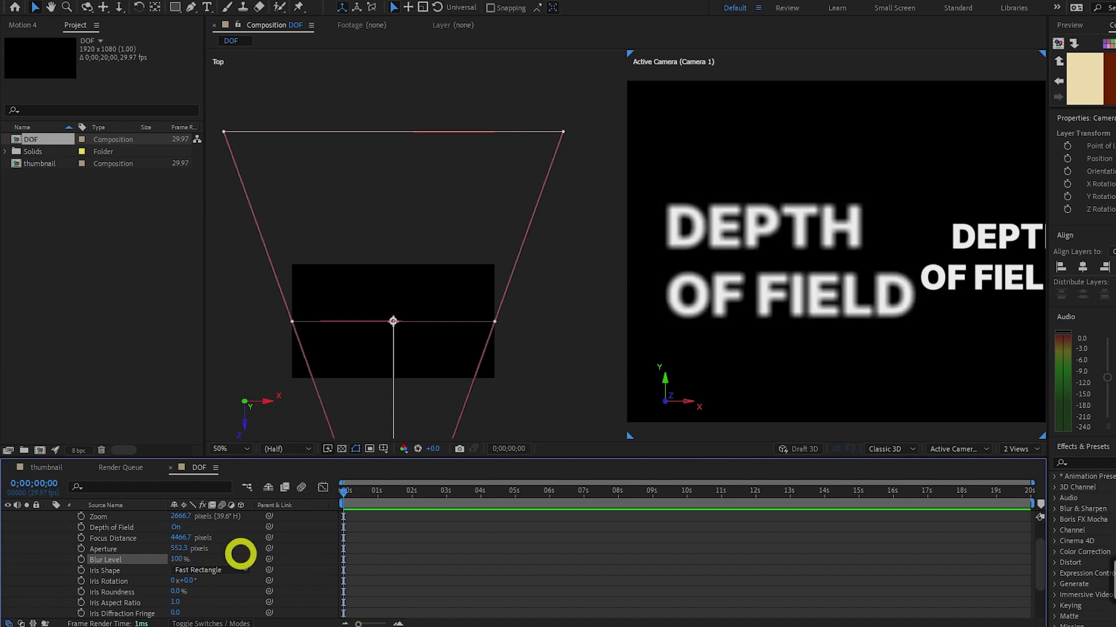
scroll(140, 591, up, 2)
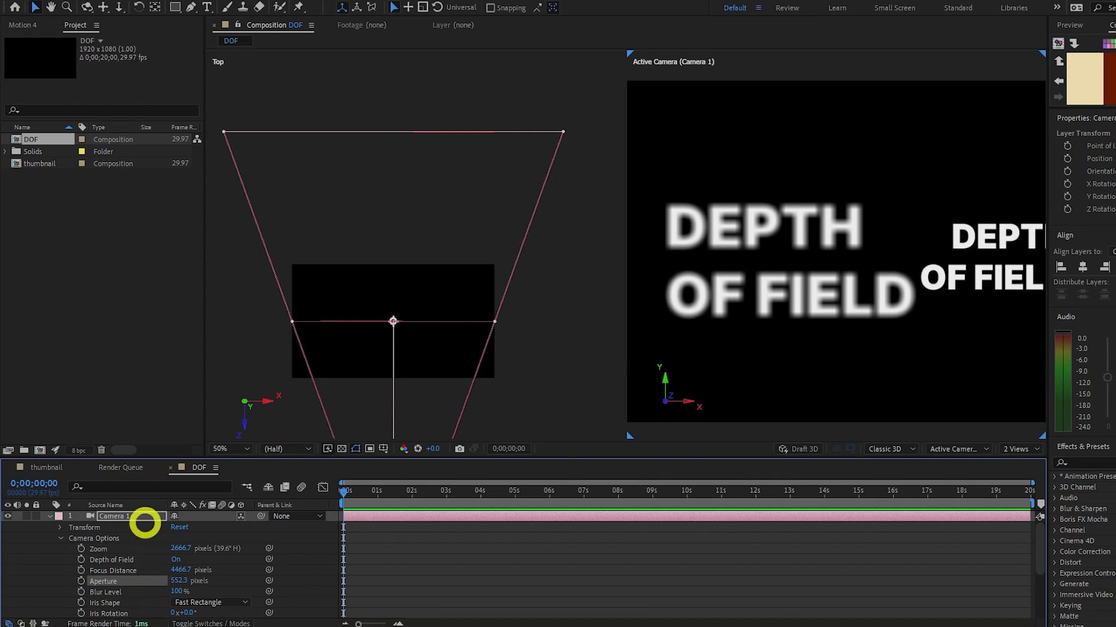
Step: Set Camera 1's Aperture to 955.3, reviewing Camera Settings before and after without changes
click(143, 516)
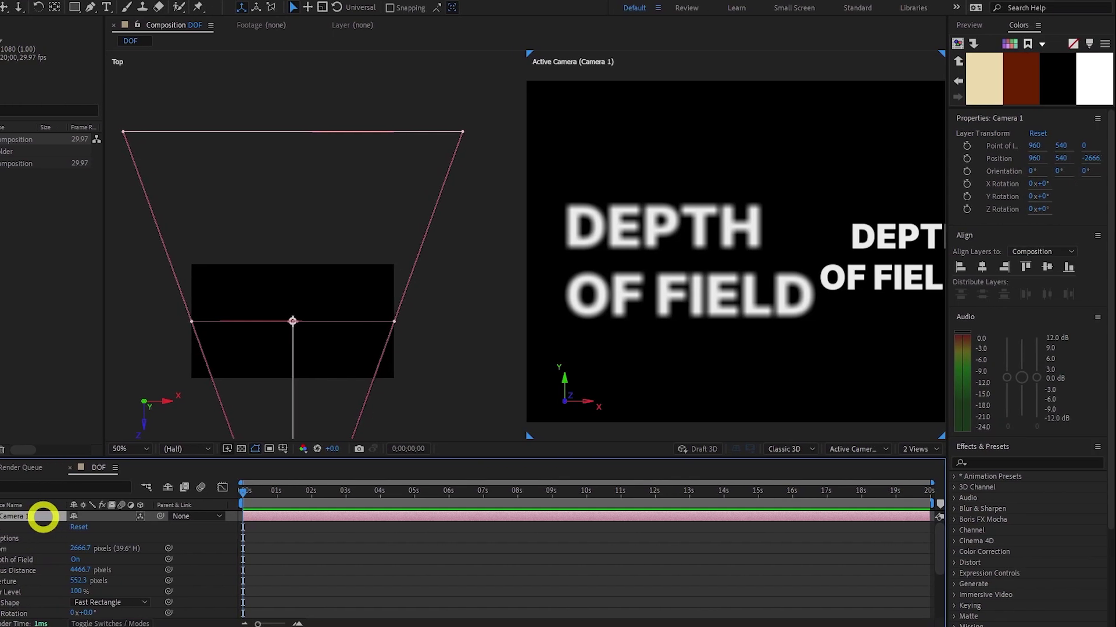
key(ctrl+shift+y)
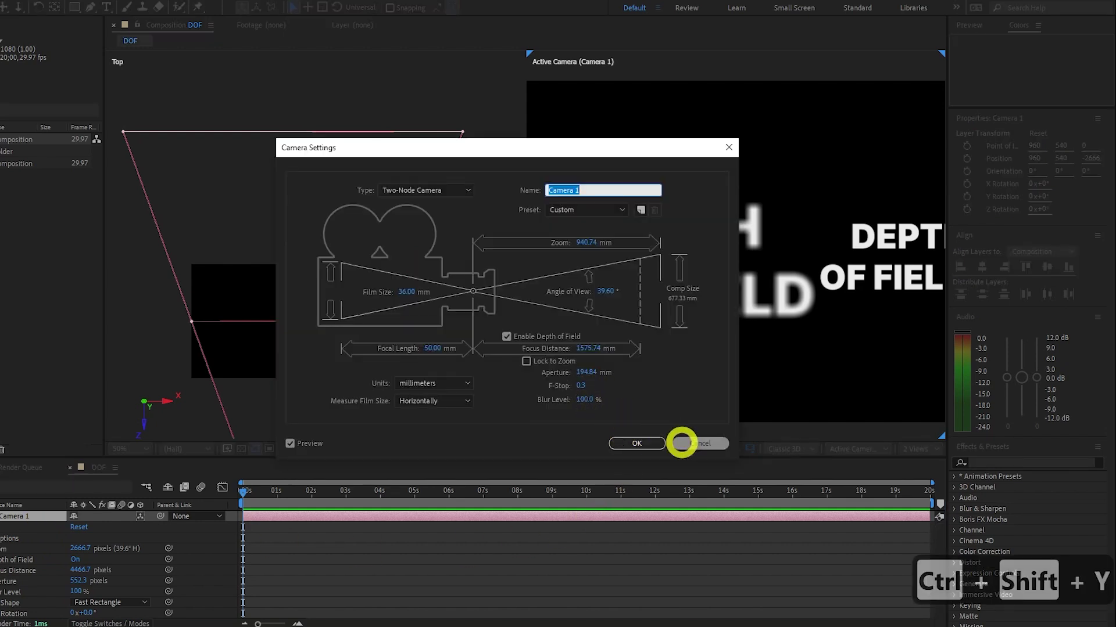
click(681, 443)
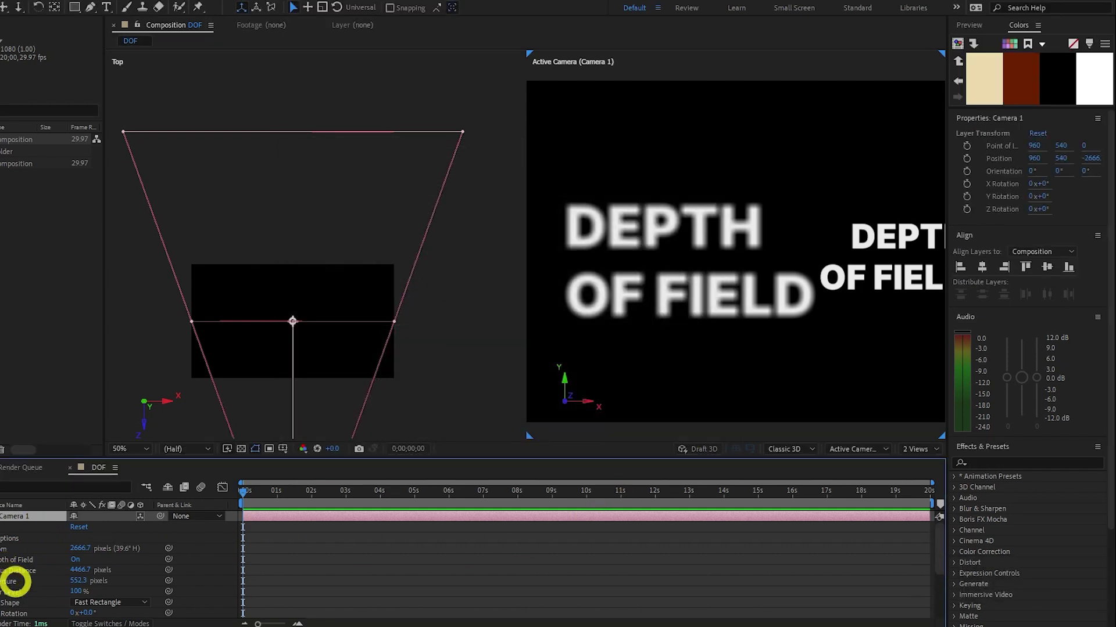
click(87, 582)
key(Return)
key(ctrl+shift+y)
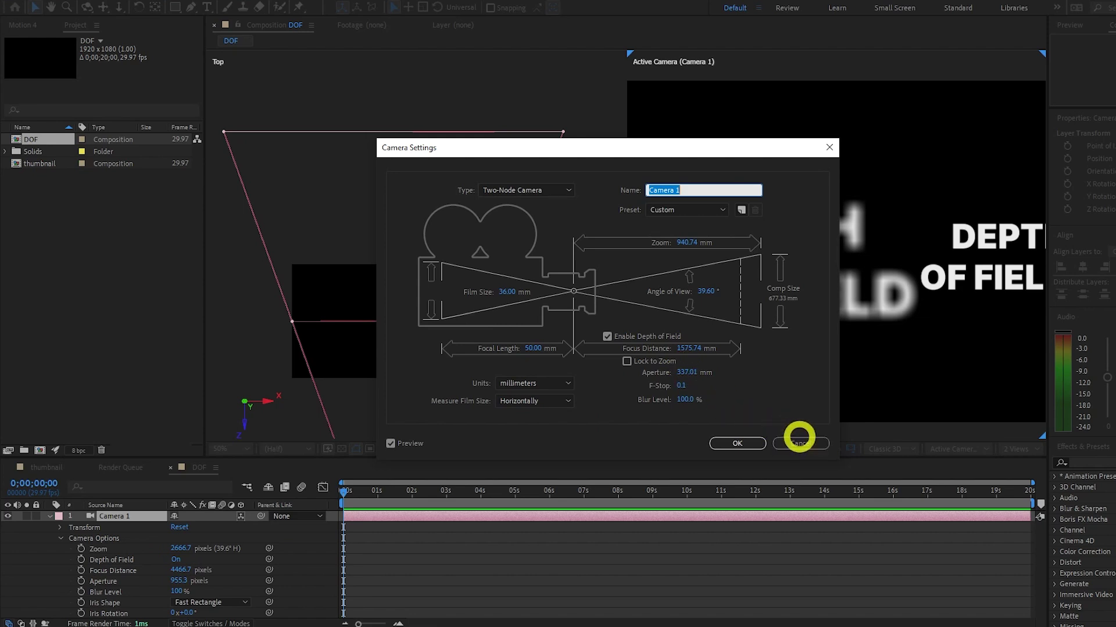
click(798, 442)
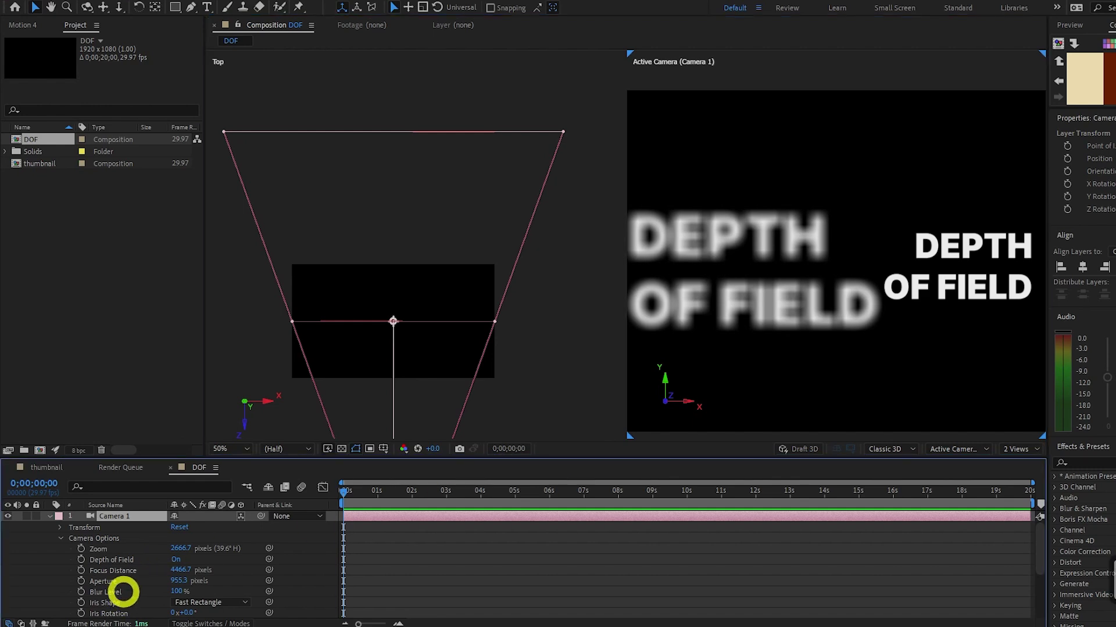
Step: Keyframe Focus Distance and set it to 2665.7 at 1 second
click(132, 572)
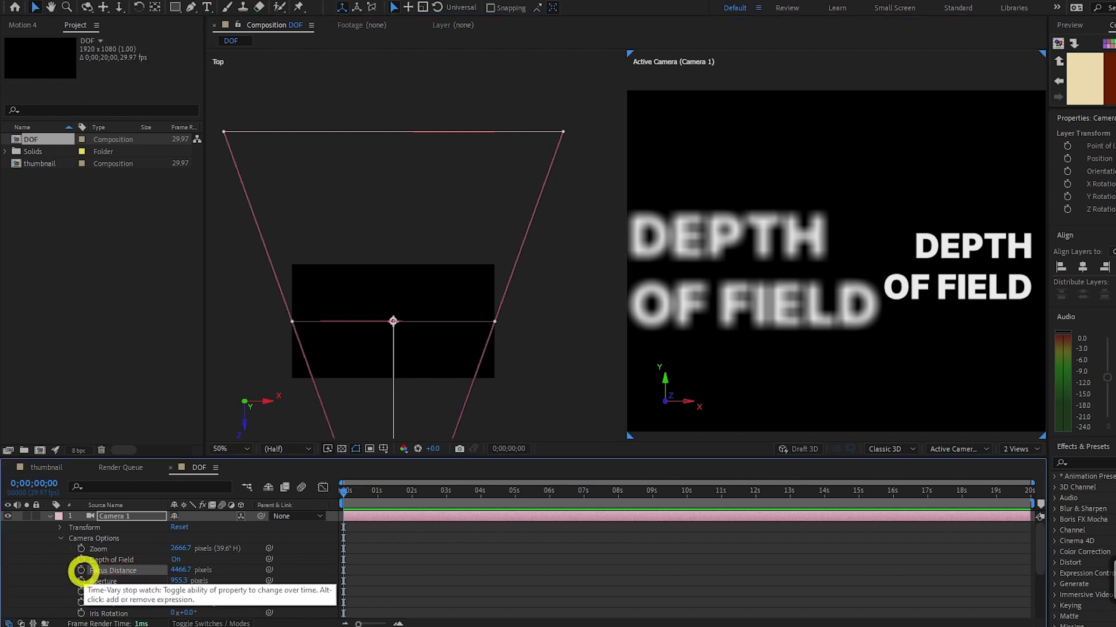
click(82, 570)
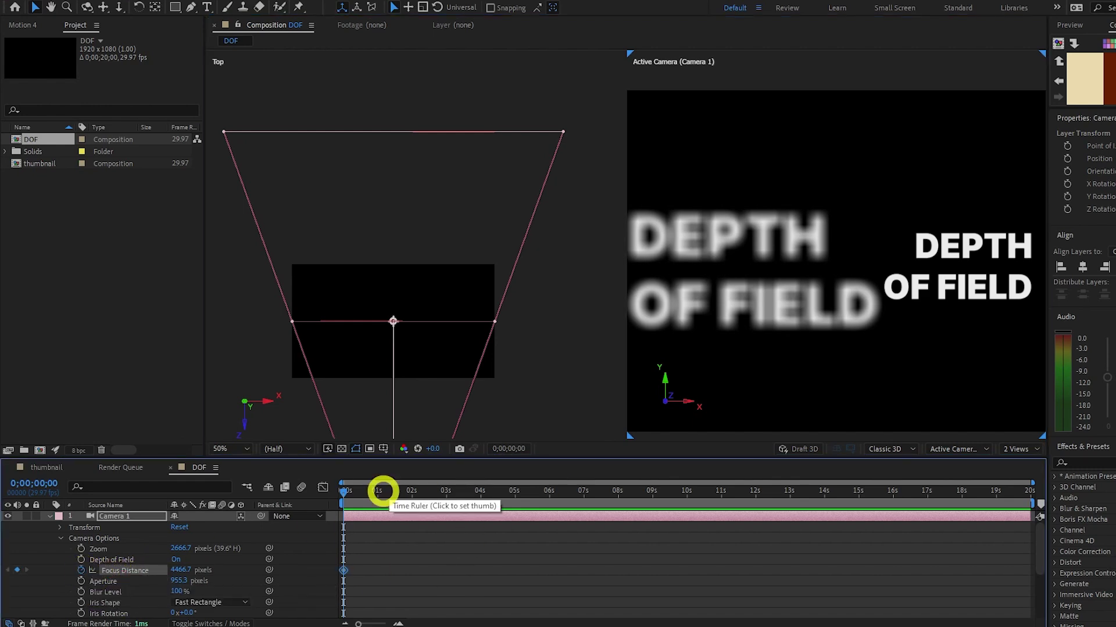
click(377, 495)
drag(172, 571, 0, 578)
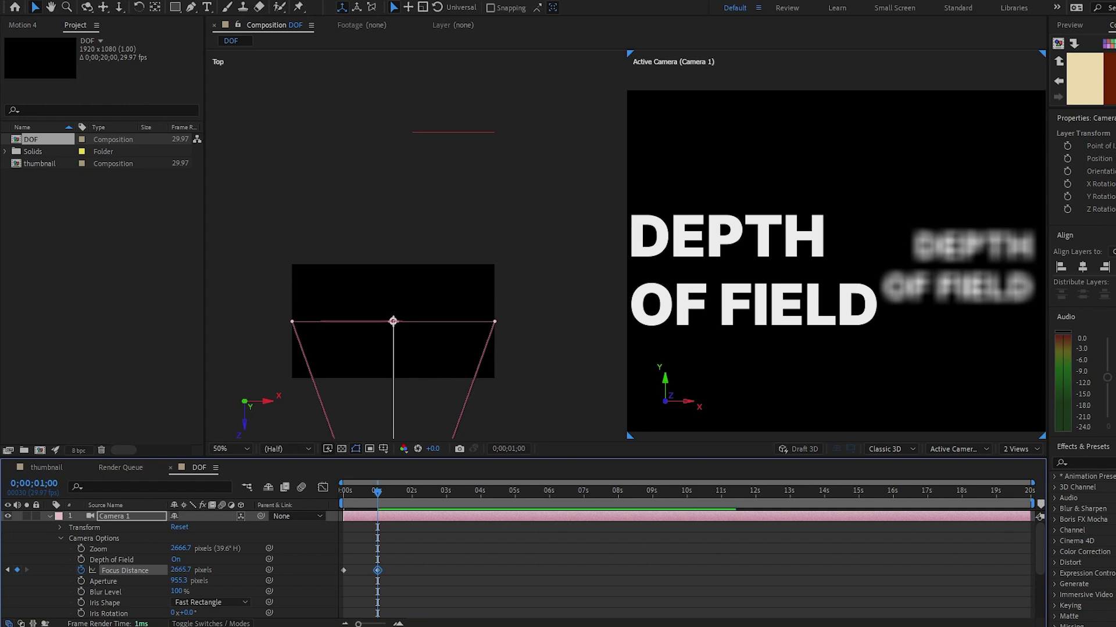
Step: Copy the 0s Focus Distance keyframe and paste it at 2 seconds
click(411, 488)
drag(357, 556, 333, 579)
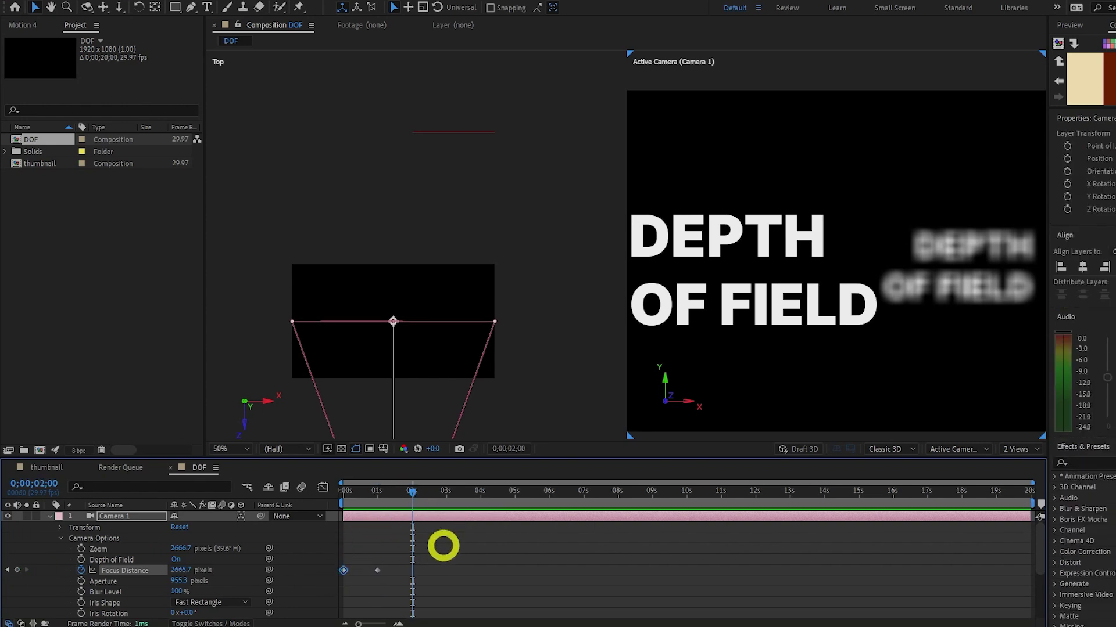
click(343, 570)
key(ctrl+c)
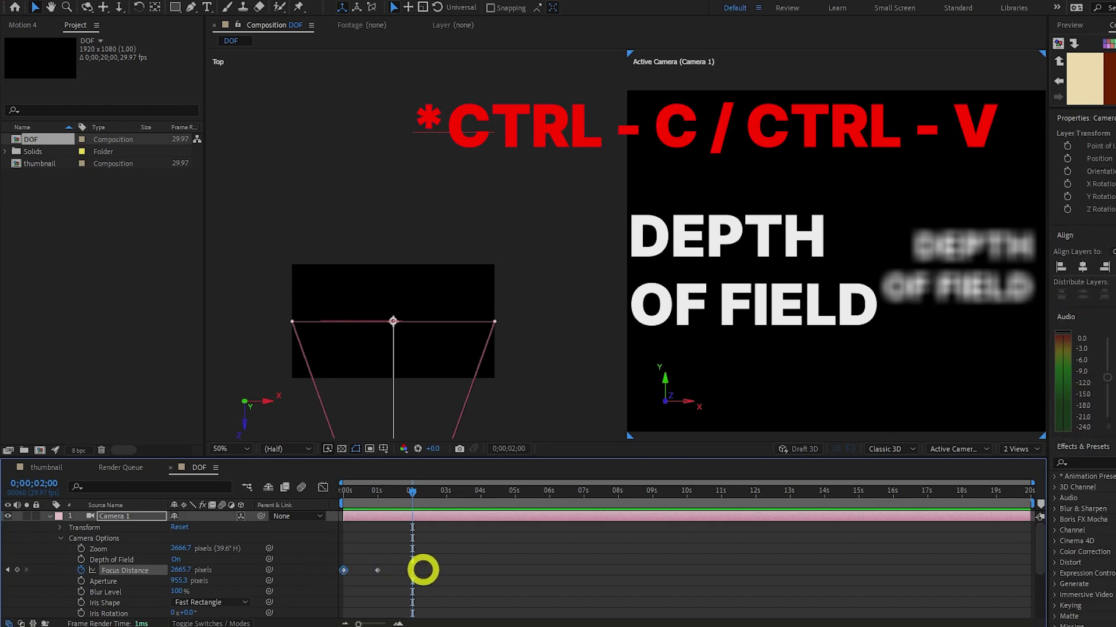
key(ctrl+v)
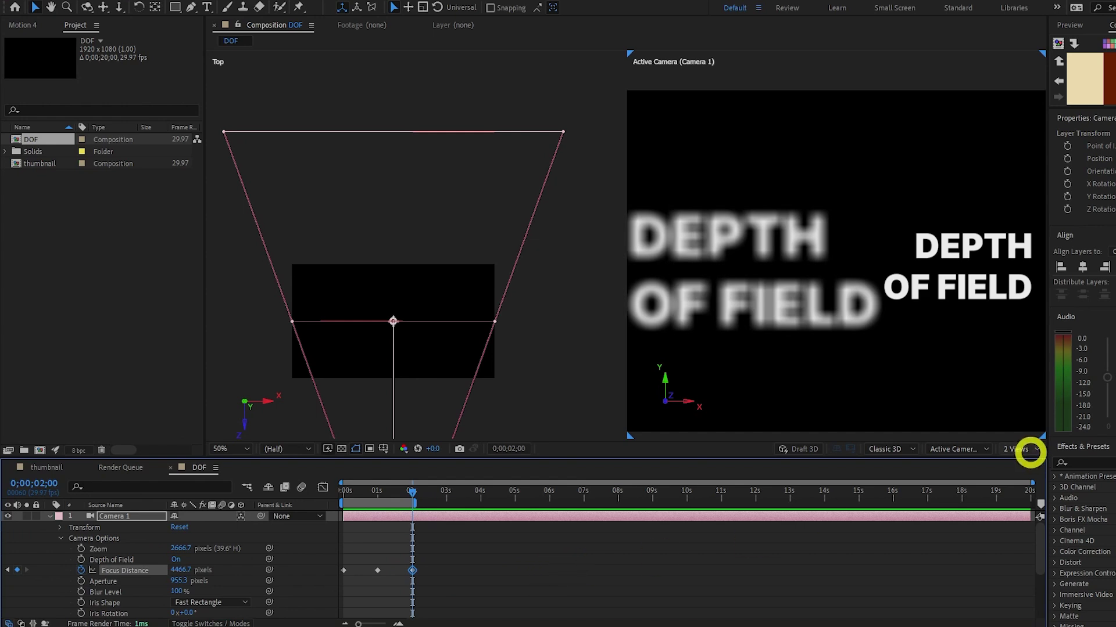
Step: Show the composition in a 1 View layout and preview the focus pull from 0s
click(1030, 450)
click(1022, 437)
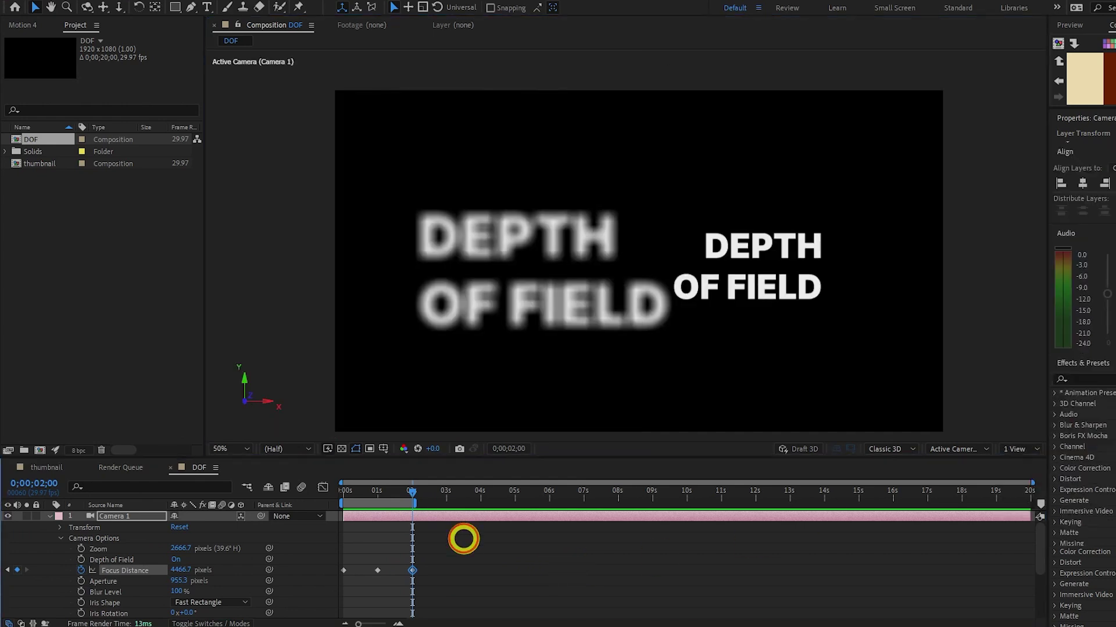
click(465, 538)
drag(410, 490, 344, 506)
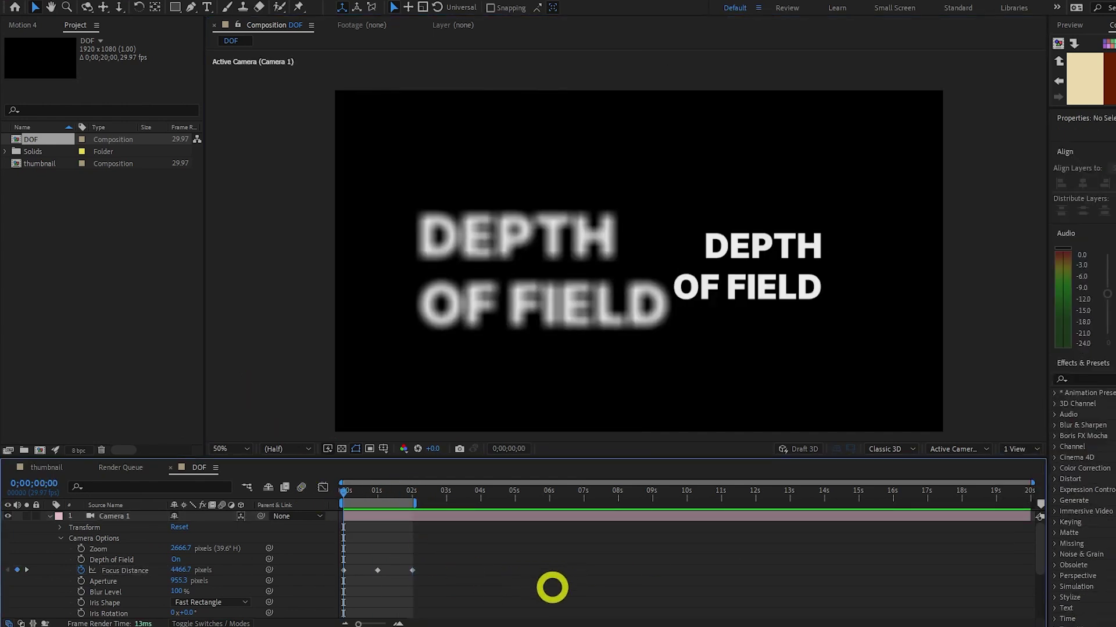
key(space)
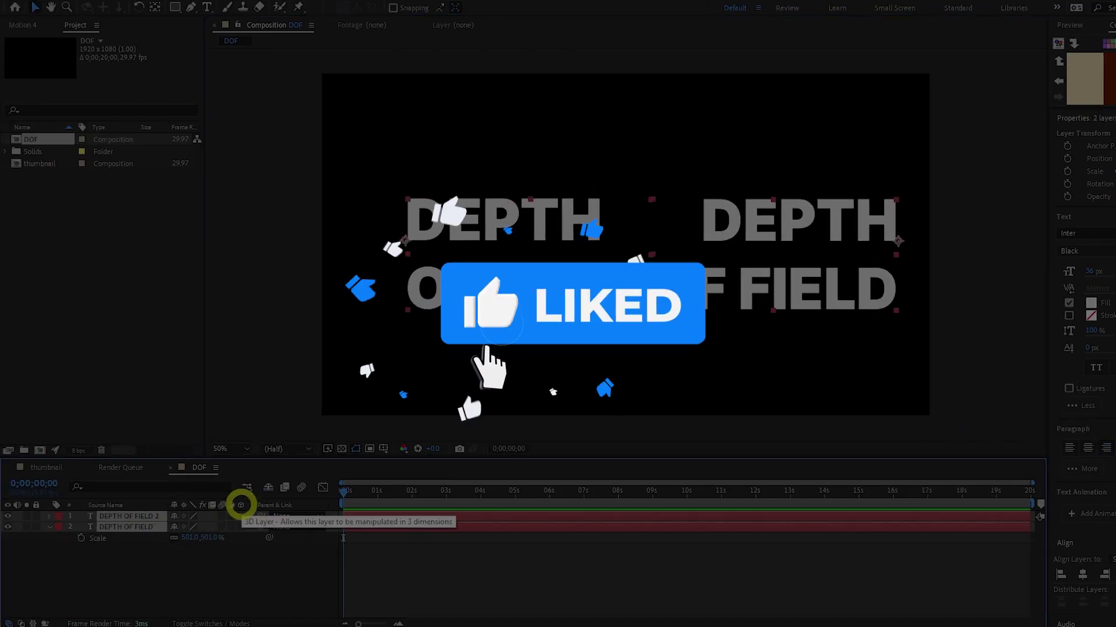
Step: Enable 3D on both text layers and move DEPTH OF FIELD 2 to position 1927, 524.7, 1791
click(240, 516)
click(140, 515)
key(p)
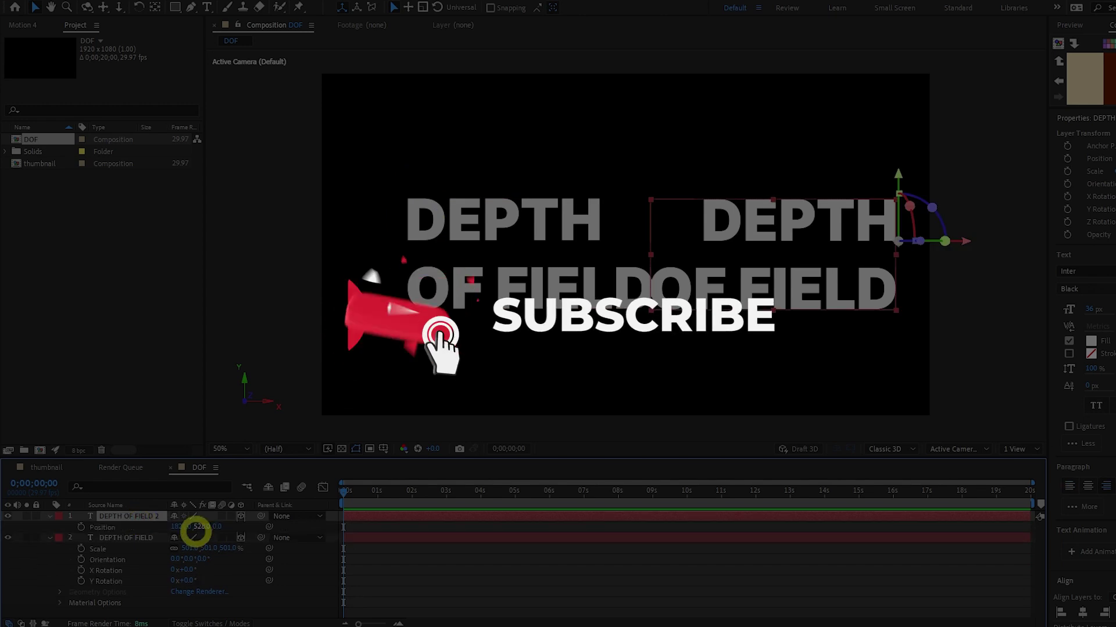
drag(216, 526, 424, 582)
click(478, 597)
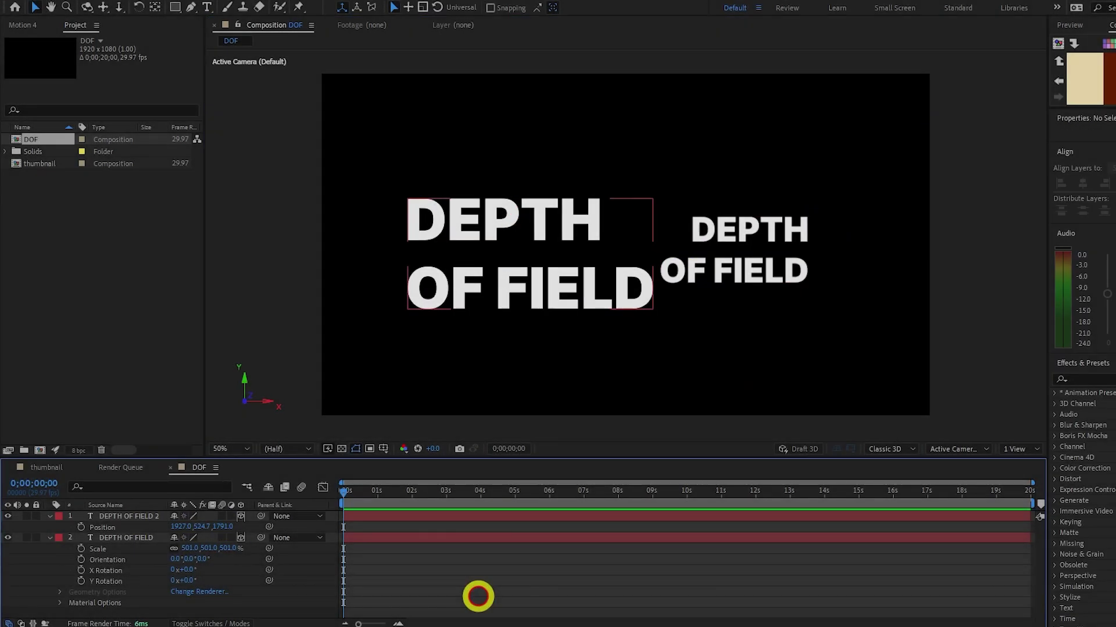